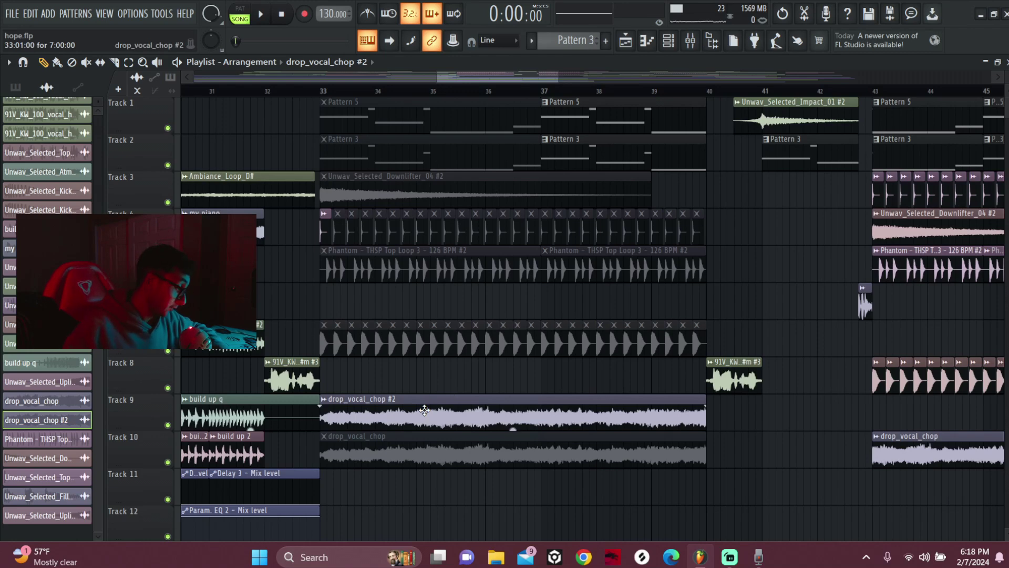
Step: Add Fruity Parametric EQ 2 to slot 1 of the drop_vocal_chop #2 mixer track and load its 40Hz + 18kHz cut preset
double_click(535, 413)
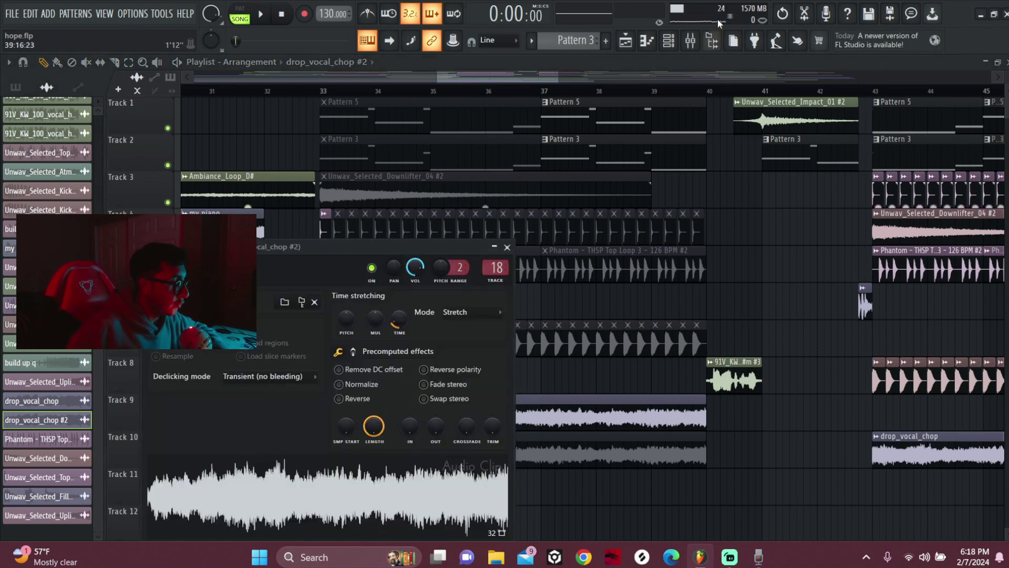
click(691, 42)
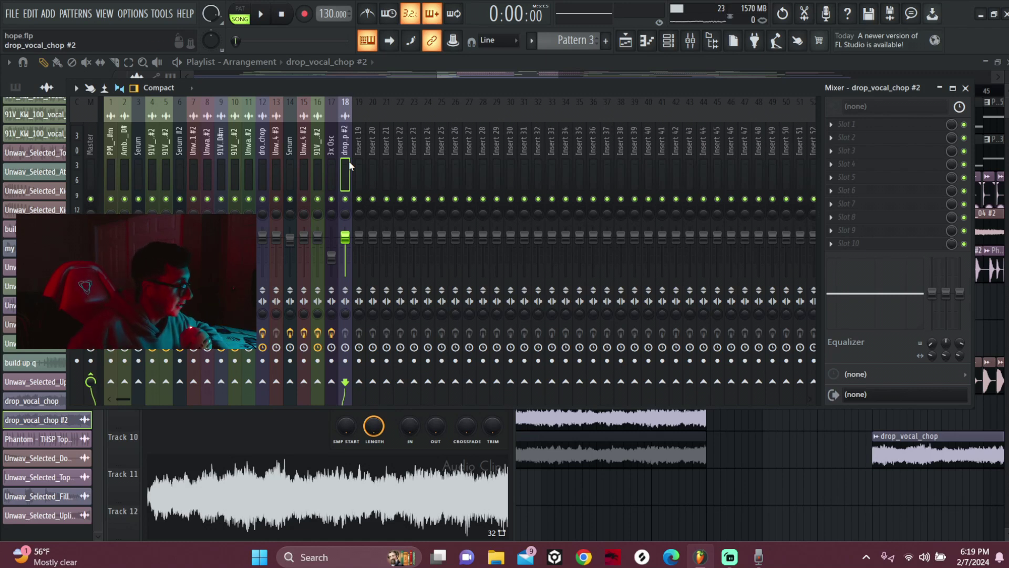
click(871, 125)
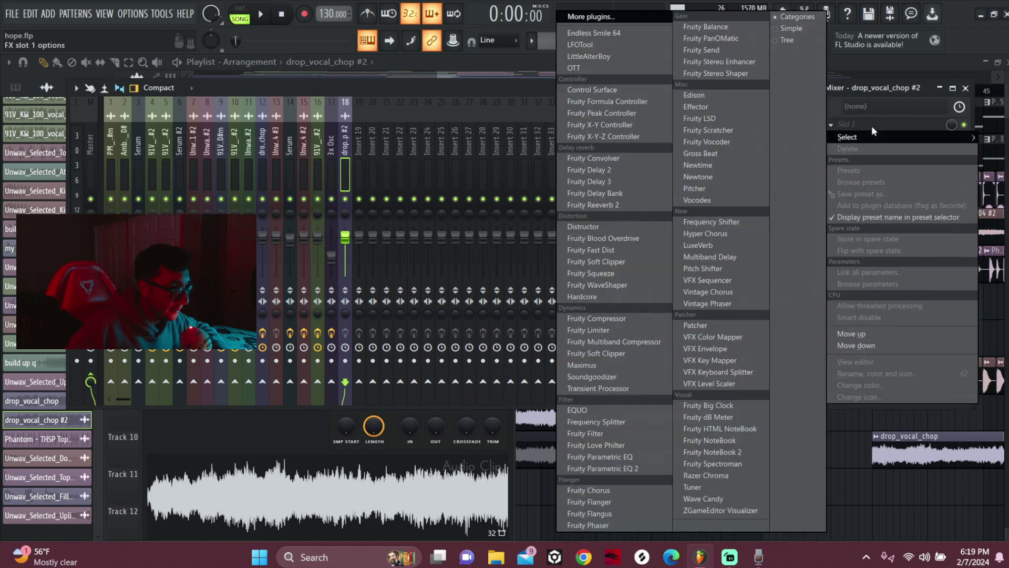
click(625, 468)
click(496, 213)
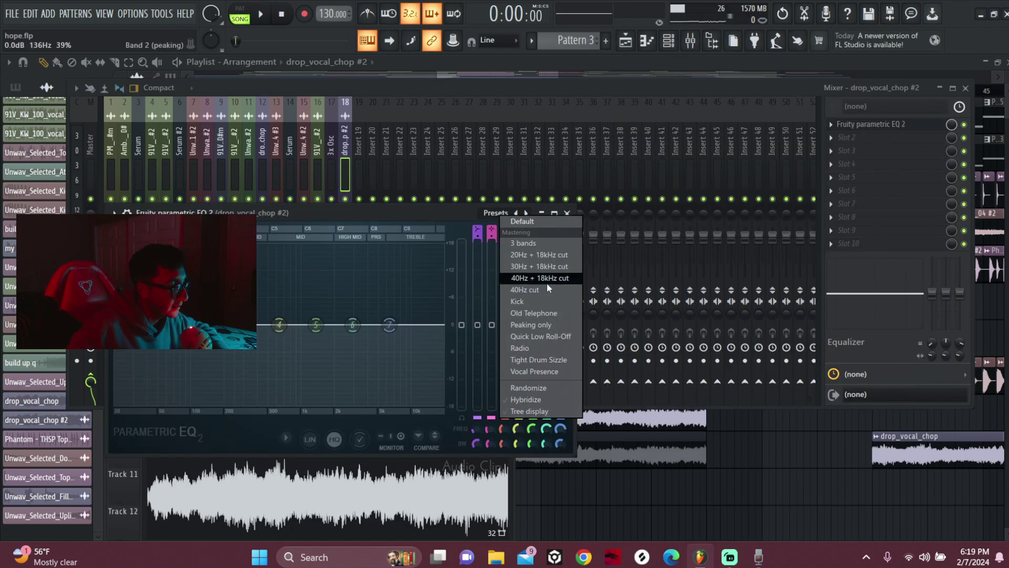
click(560, 279)
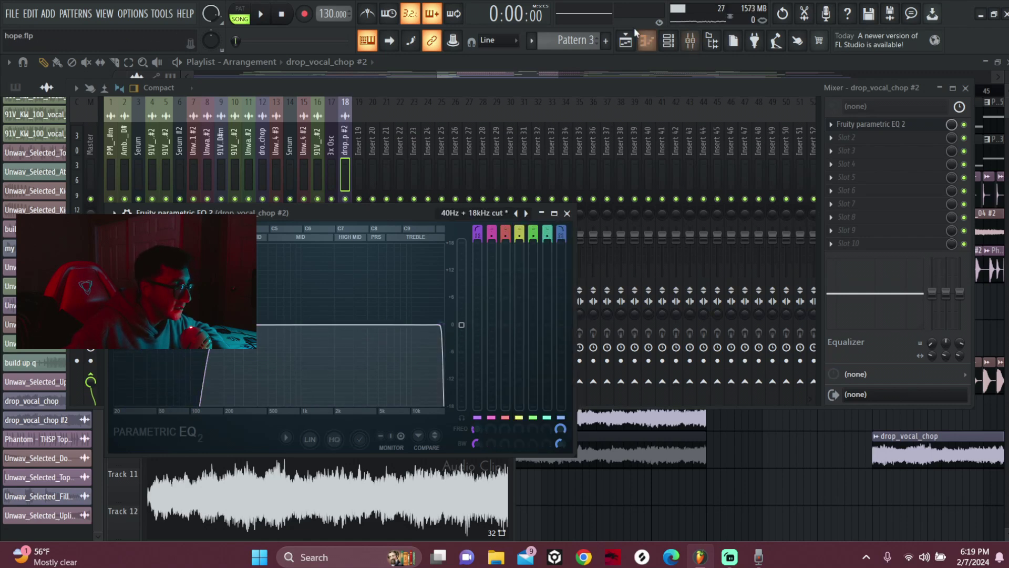
Step: Audition the vocal chop from bar 33 and raise the first EQ's low cut to about 219 Hz
click(625, 40)
click(324, 91)
key(space)
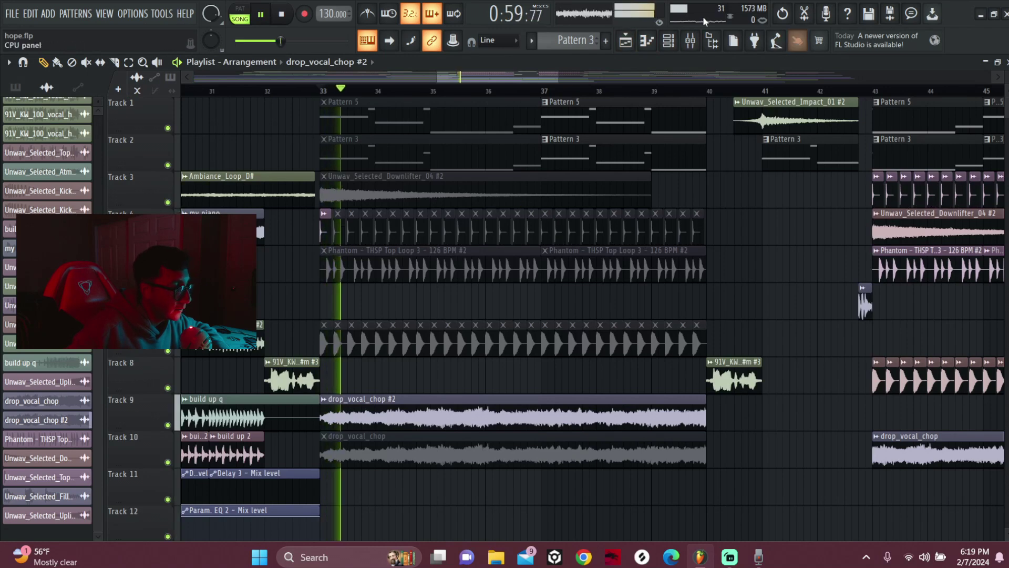
click(690, 40)
key(space)
click(897, 126)
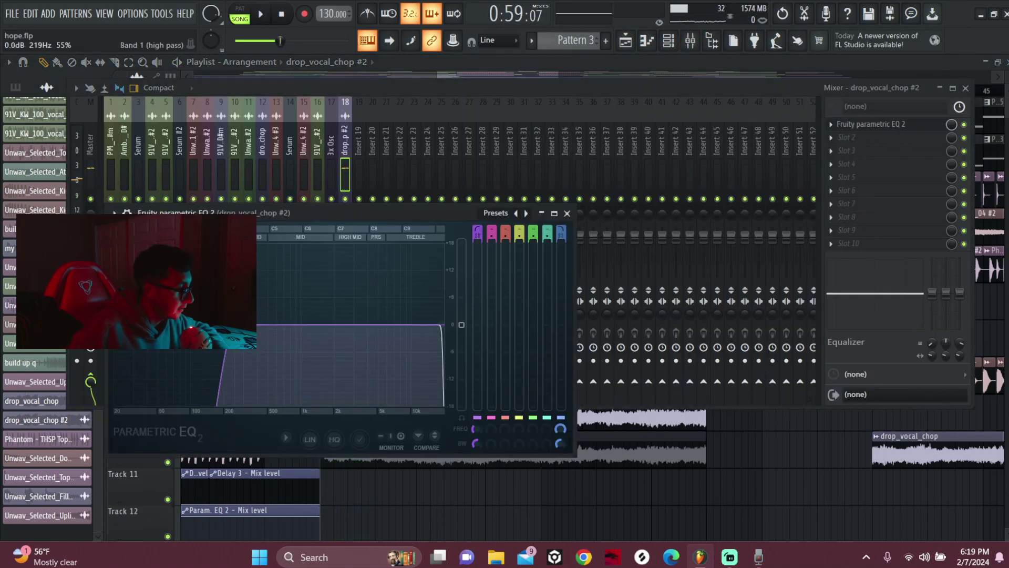
key(space)
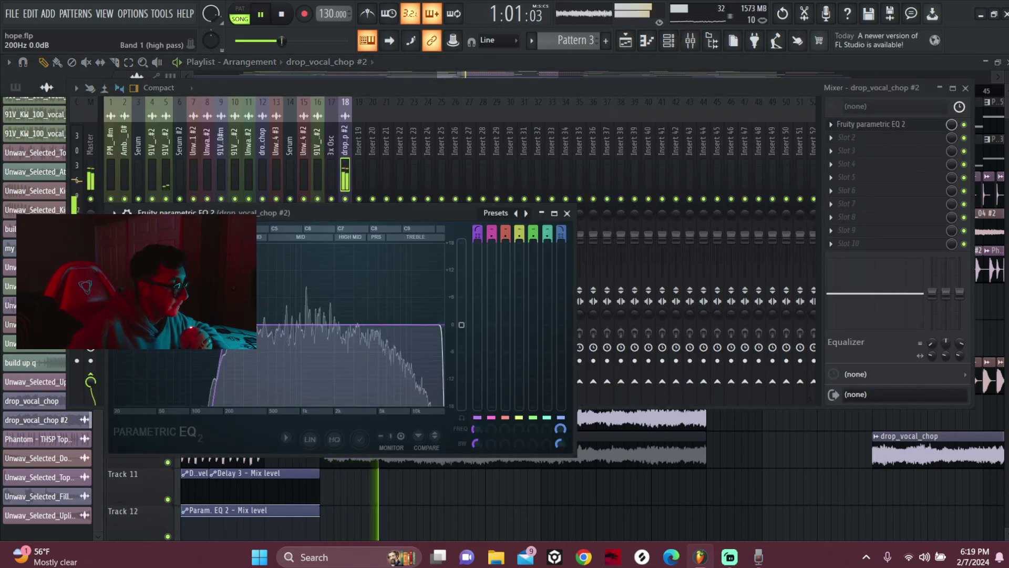
key(space)
Step: Add a second Fruity Parametric EQ 2 in slot 2 and pull bands 3 to 6 down into narrow midrange dips
click(889, 139)
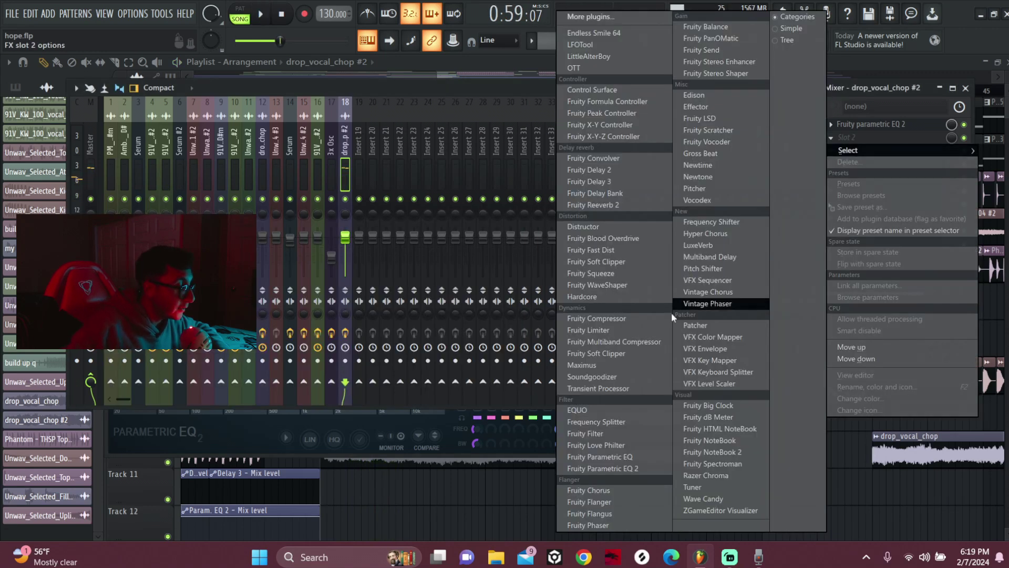
click(637, 467)
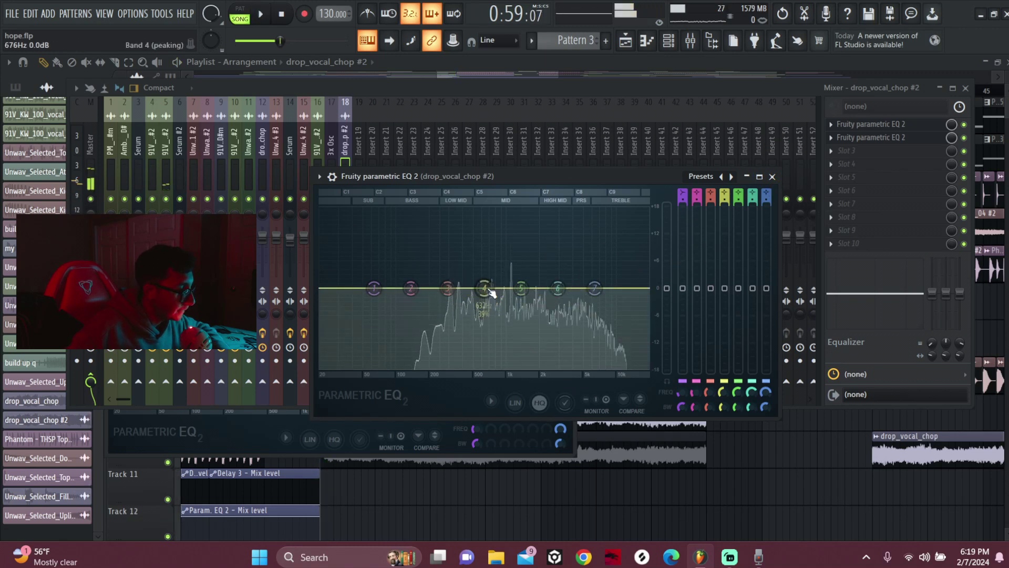
drag(490, 292, 484, 258)
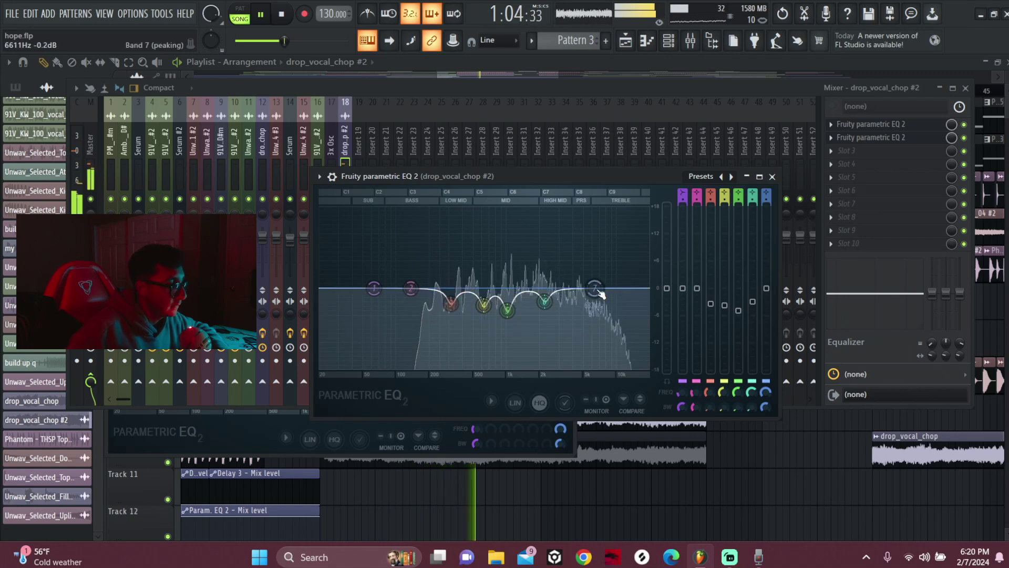
mouse_move(449, 303)
mouse_down()
mouse_move(483, 307)
mouse_move(452, 308)
mouse_up()
key(space)
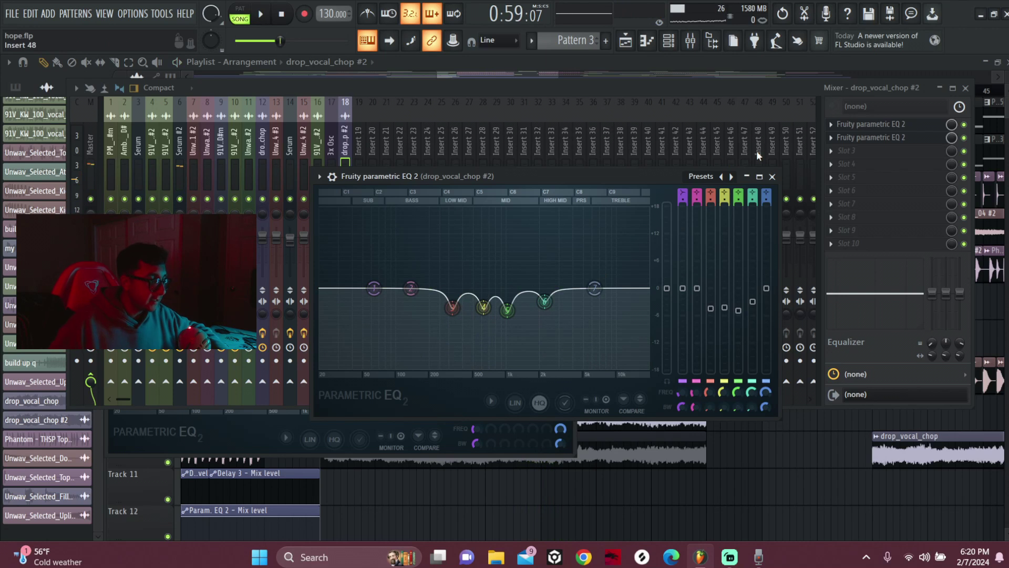
Step: Deepen the second EQ's dips on bands 3 to 6 to a similar level, with band 6 at about -5.8 dB
drag(483, 308, 547, 314)
key(space)
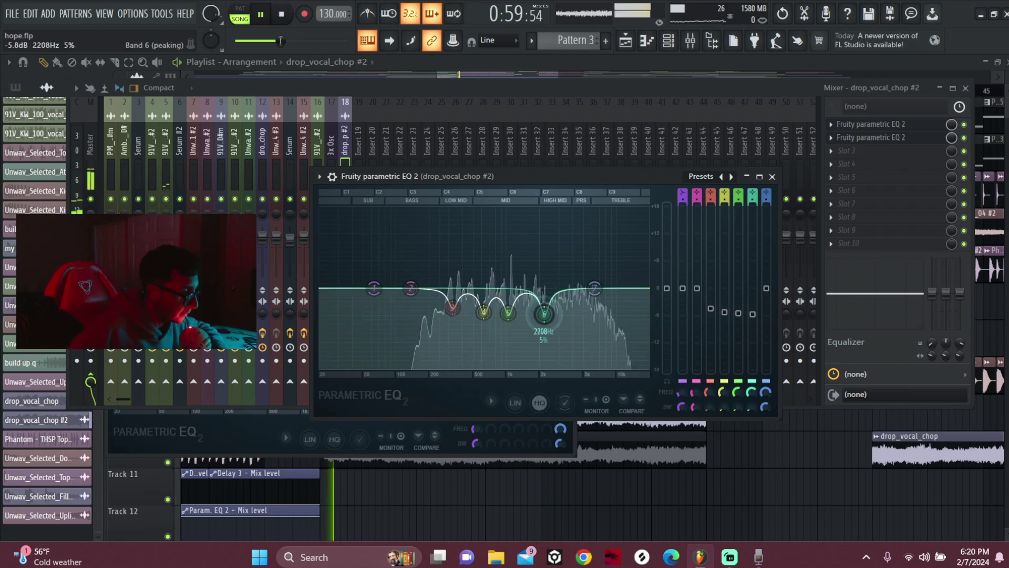
key(space)
drag(451, 308, 451, 311)
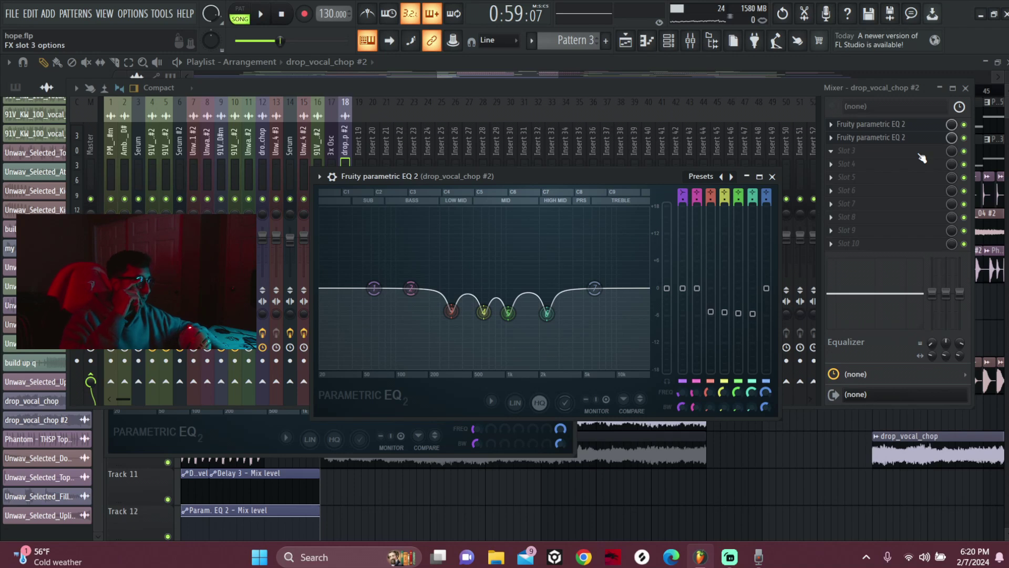
Step: Load LFOTool in slot 3 with the HARD SIDECHAIN preset and audition the vocal chop from bar 33
click(877, 152)
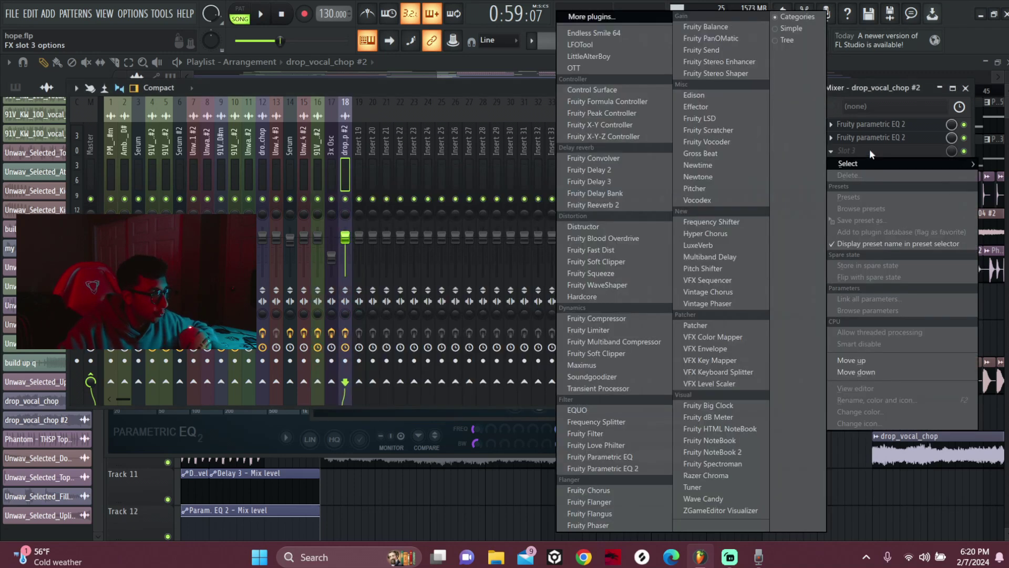
click(870, 149)
click(591, 141)
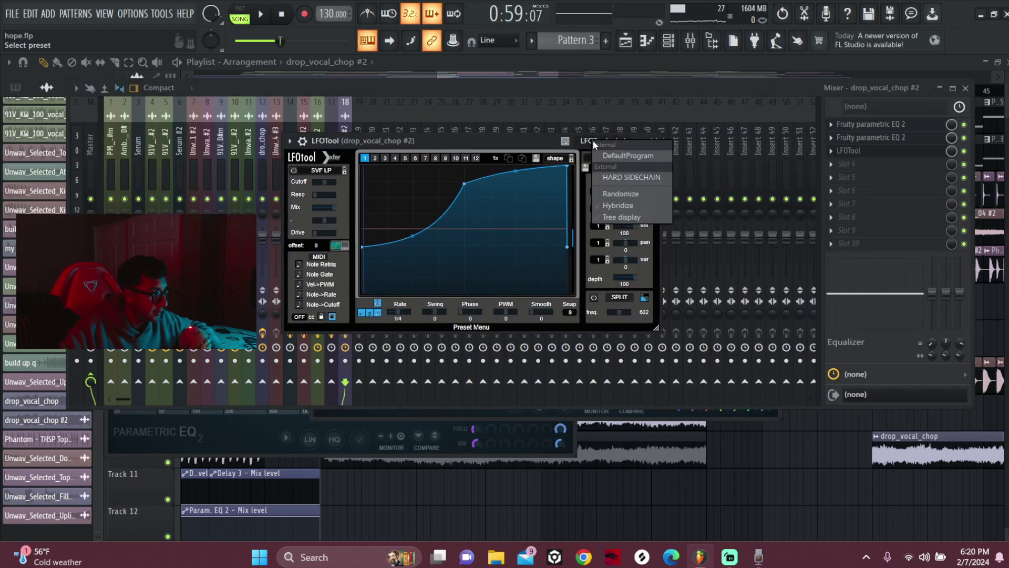
click(613, 178)
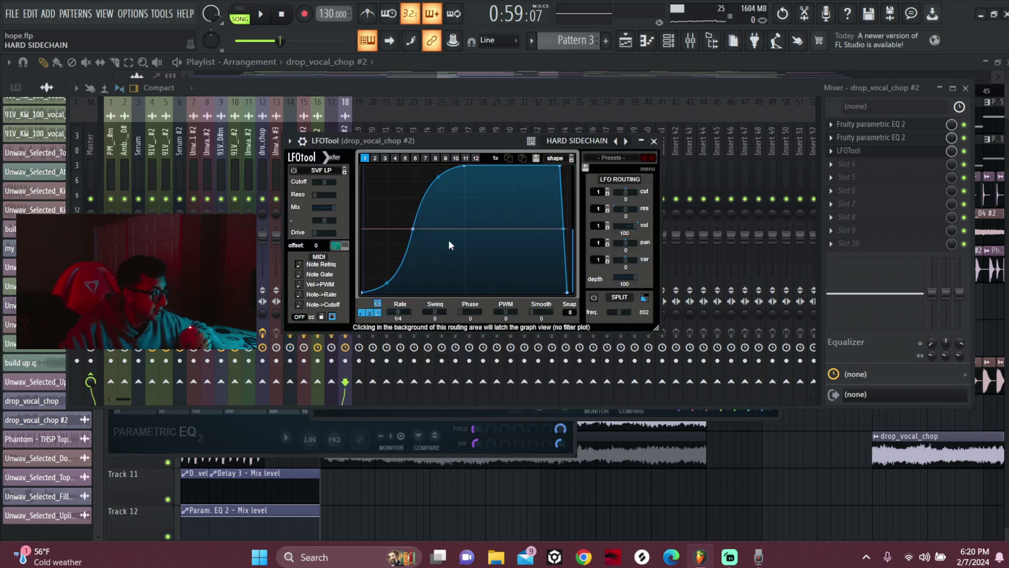
click(624, 40)
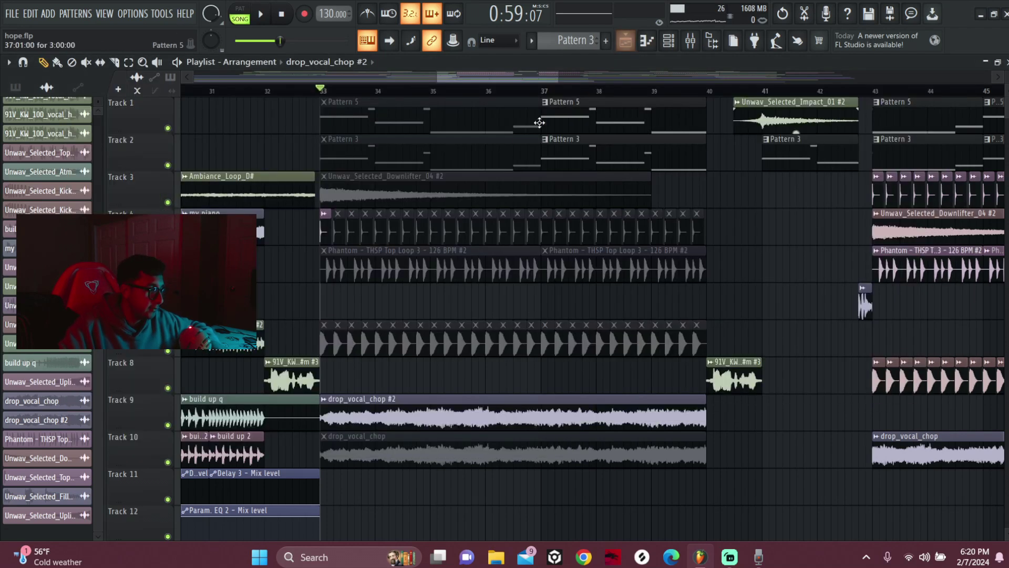
key(space)
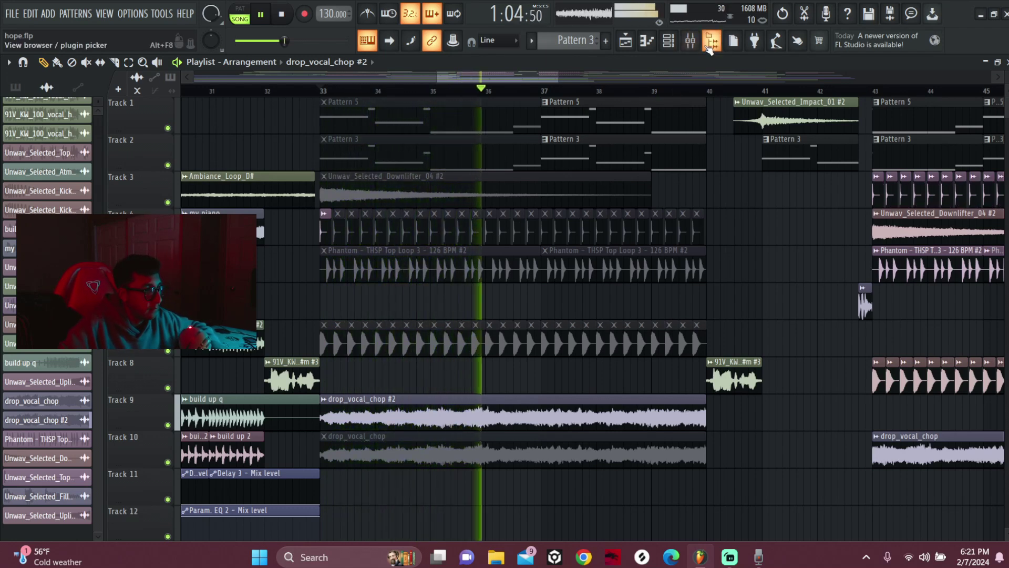
key(space)
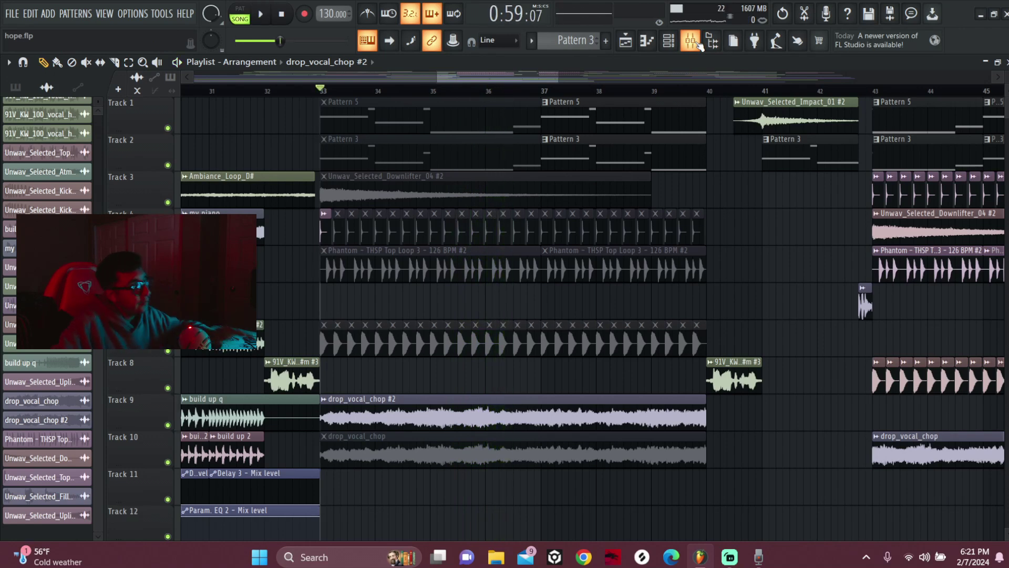
Step: Add Fruity Stereo Enhancer in slot 4 of the vocal chop's mixer track and load its For strings preset
click(691, 42)
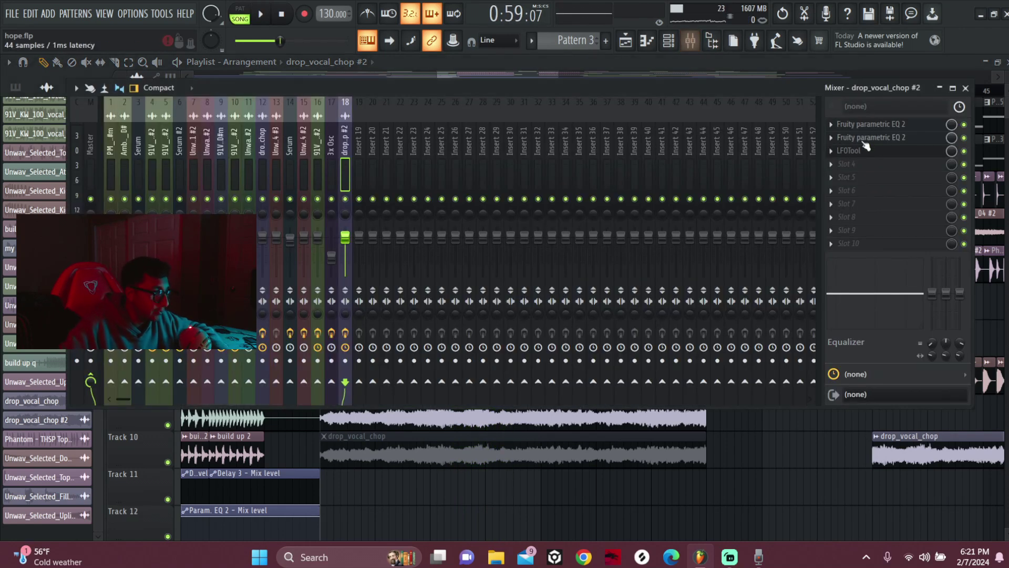
click(862, 166)
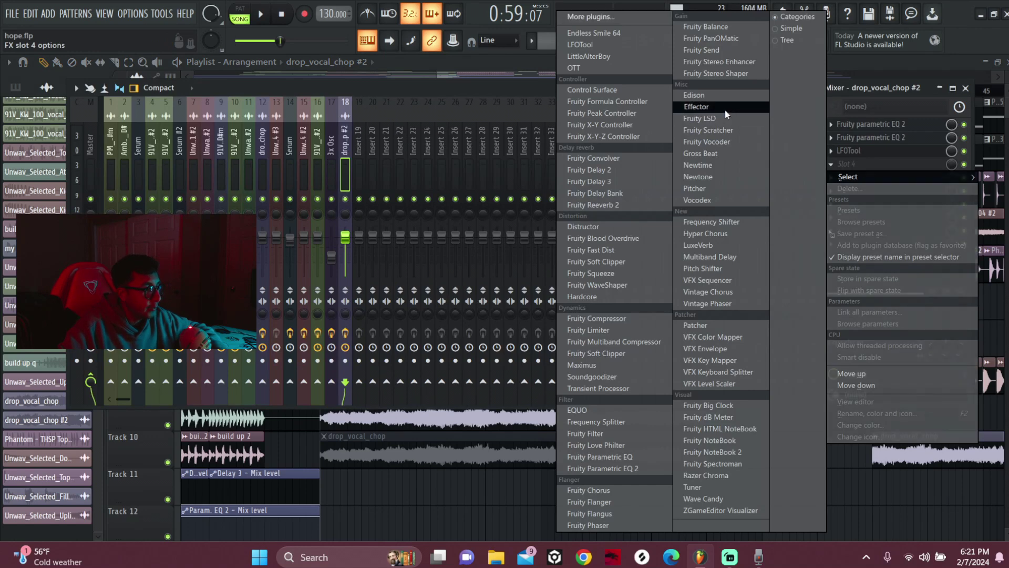
click(720, 62)
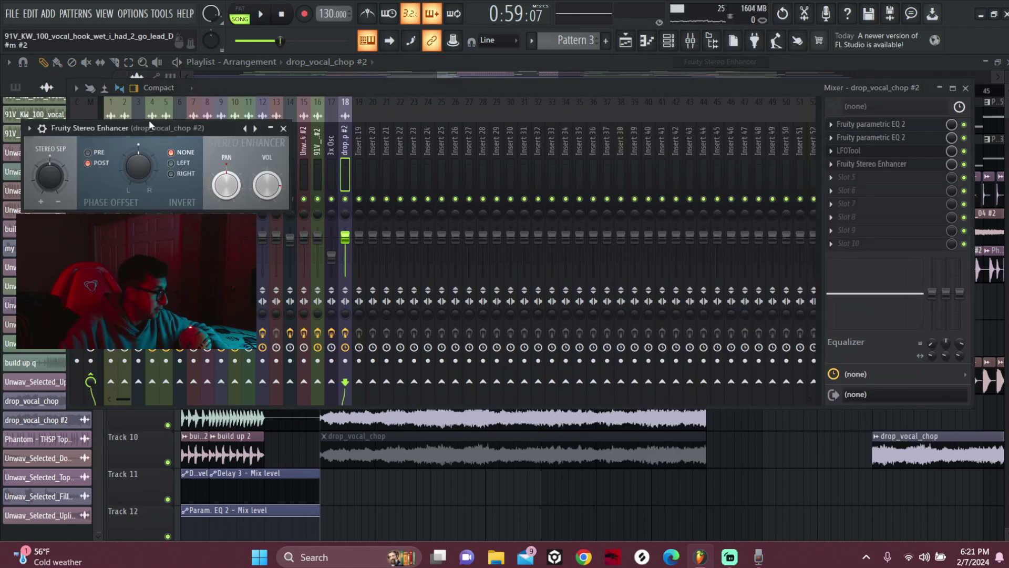
drag(154, 131, 437, 219)
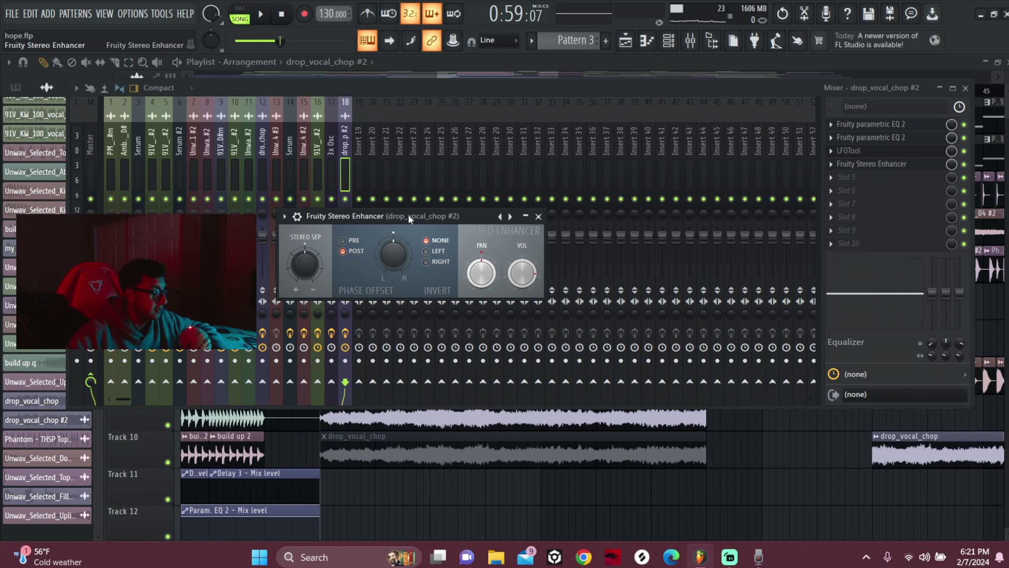
drag(421, 216, 524, 210)
right_click(528, 211)
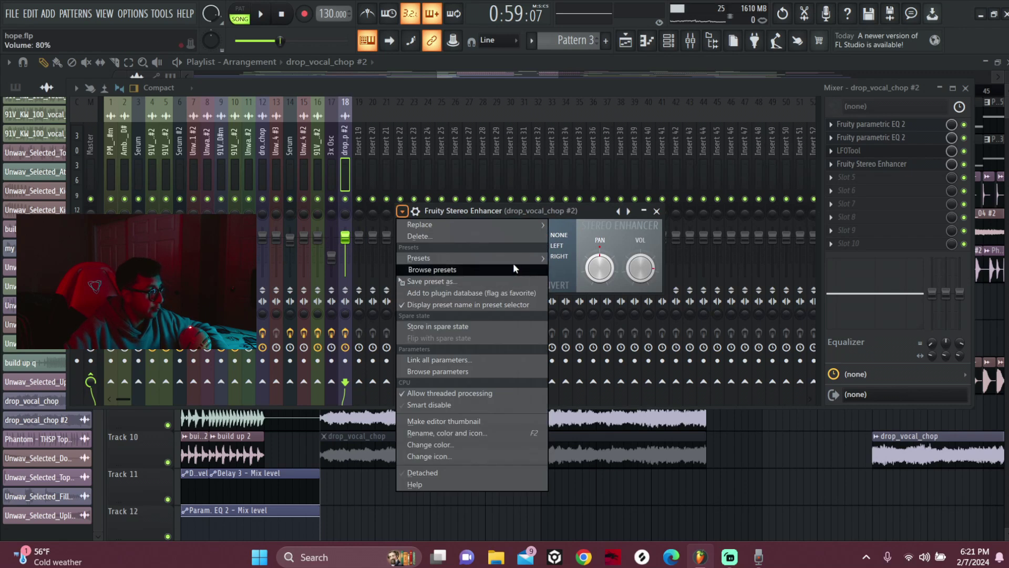
mouse_move(514, 259)
click(576, 269)
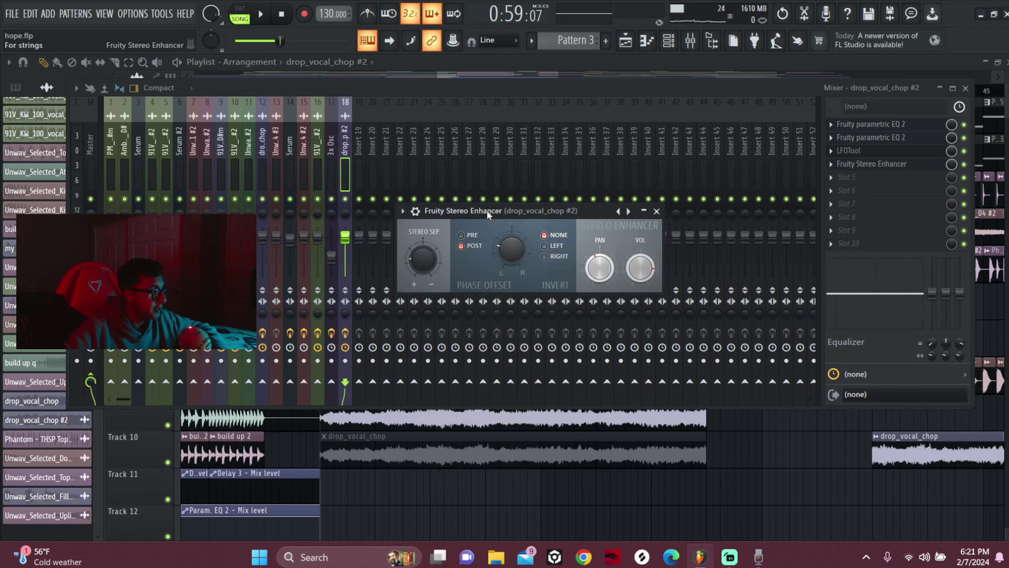
drag(487, 210, 436, 210)
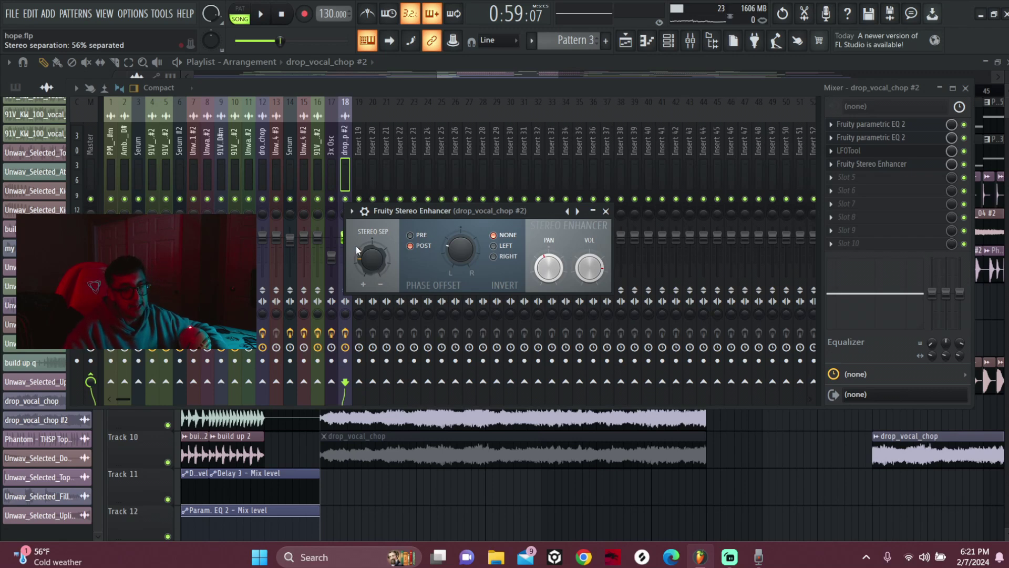
Step: Set the Stereo Enhancer's stereo separation to about 10% separated while auditioning the vocal chop
key(space)
mouse_move(364, 261)
mouse_down()
mouse_move(364, 222)
mouse_move(364, 268)
mouse_move(356, 261)
mouse_up()
key(space)
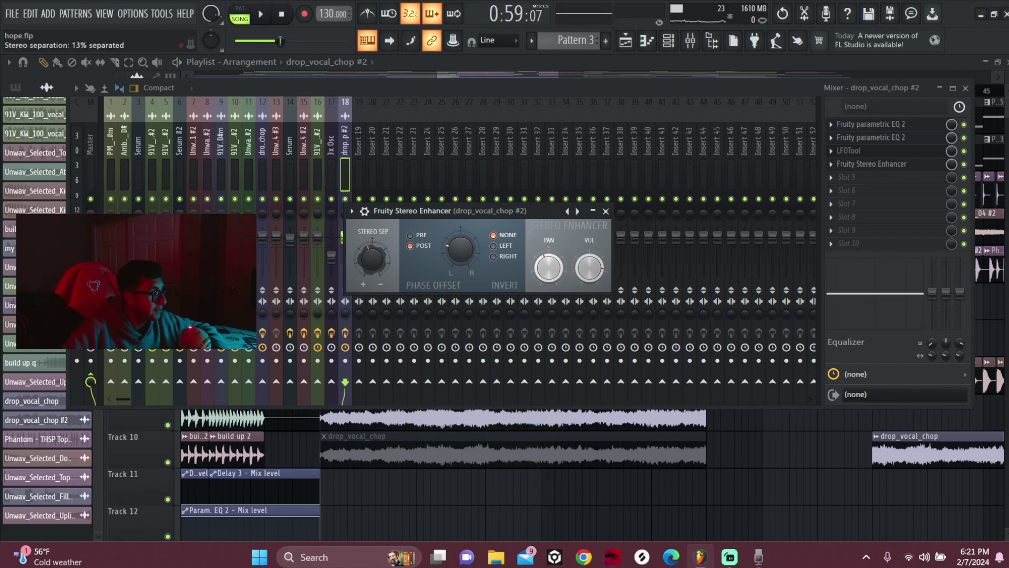
key(space)
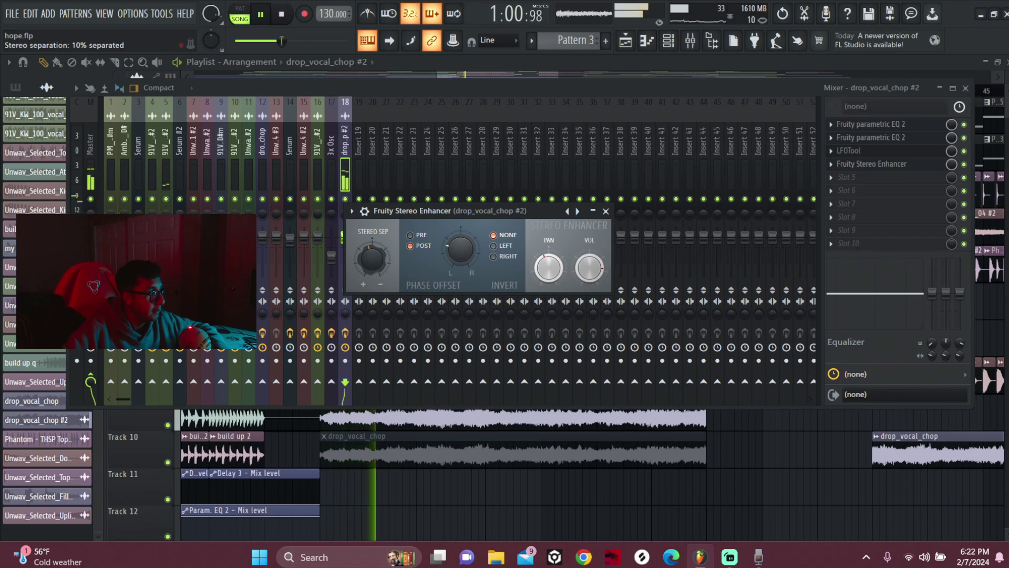
key(space)
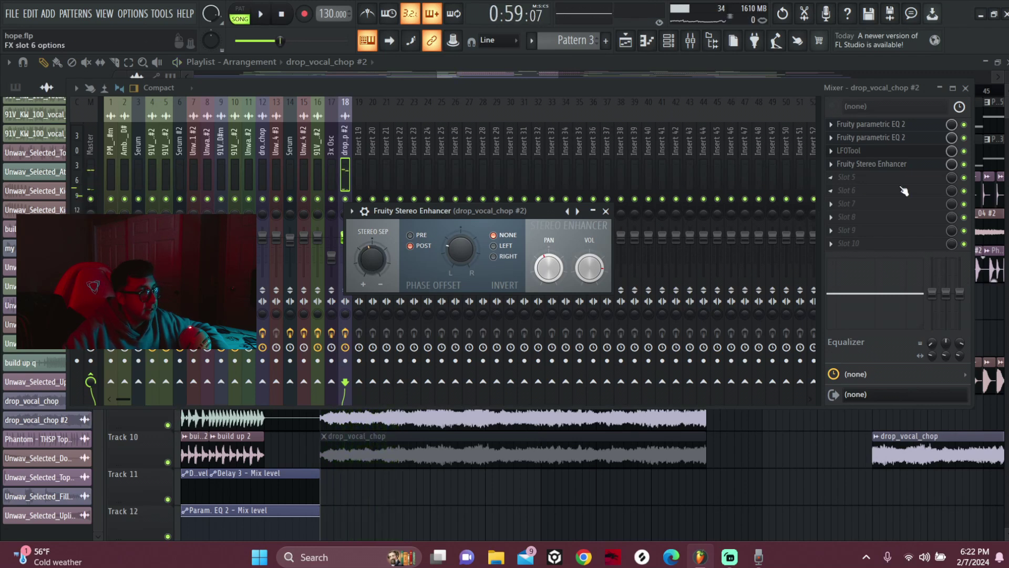
Step: Add Gross Beat in slot 5, choose the Saw Gate 2 volume pattern, and audition it on the vocal chop
click(845, 179)
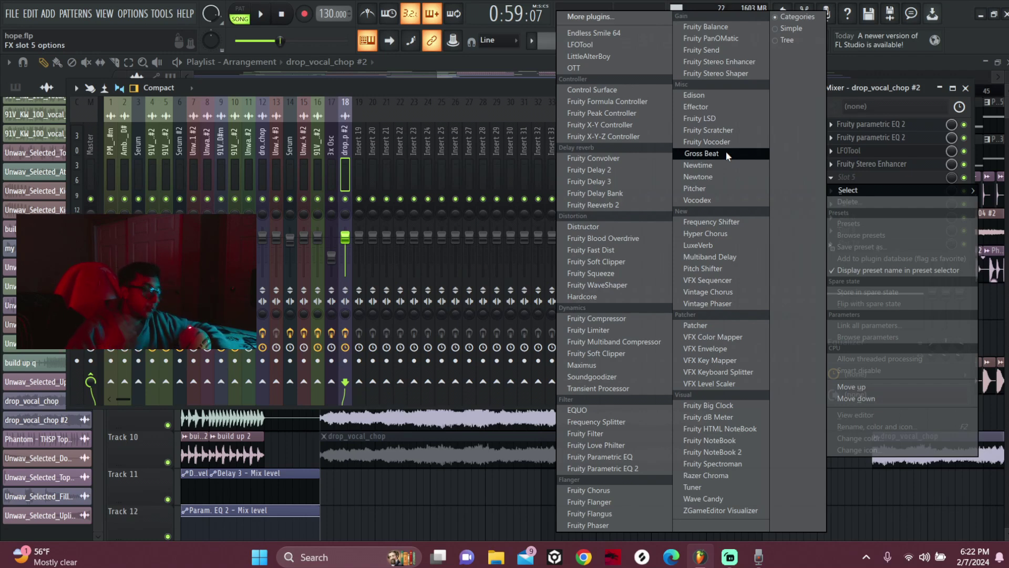
click(726, 153)
drag(330, 145, 439, 117)
click(219, 357)
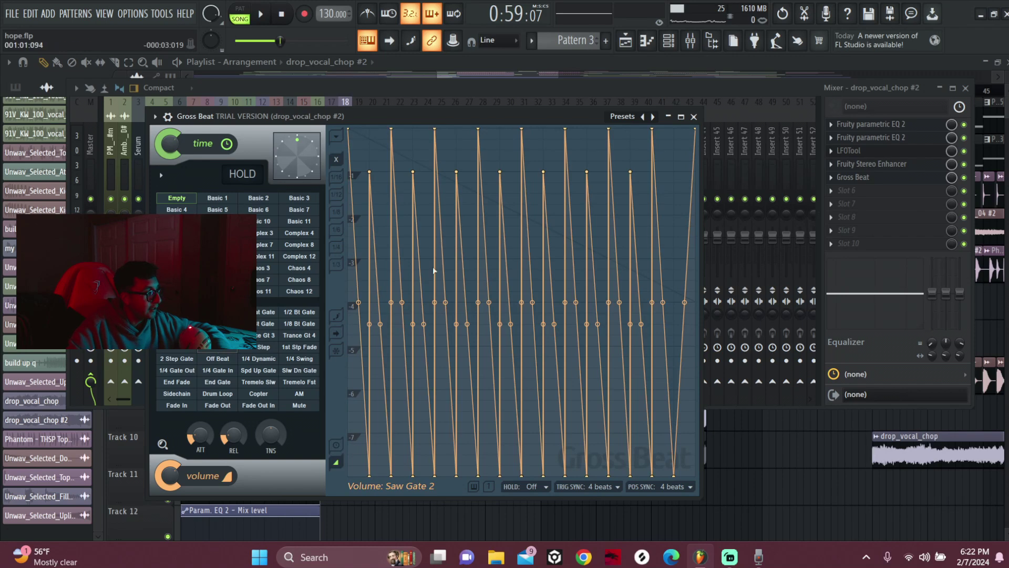
drag(439, 124, 481, 99)
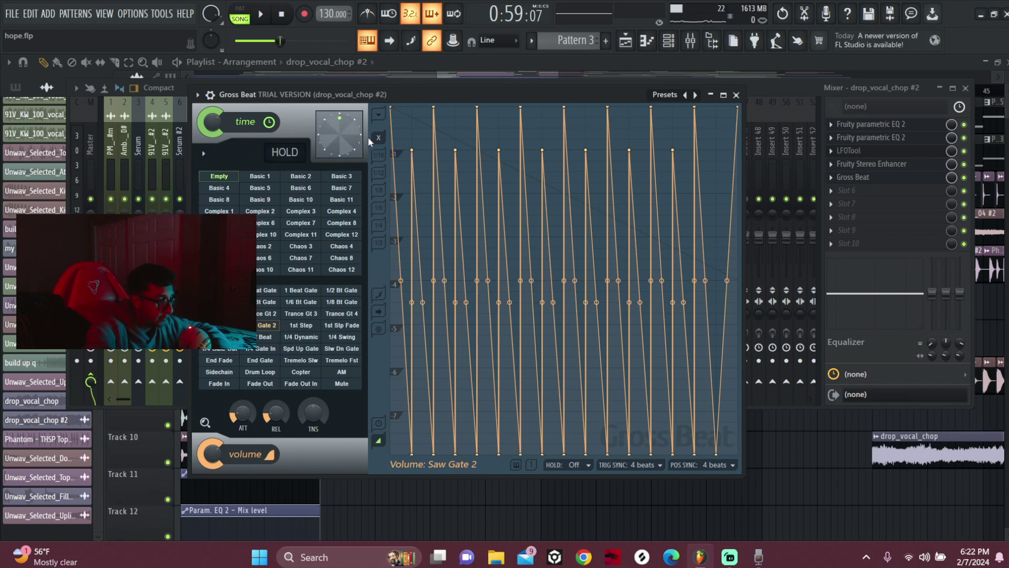
key(space)
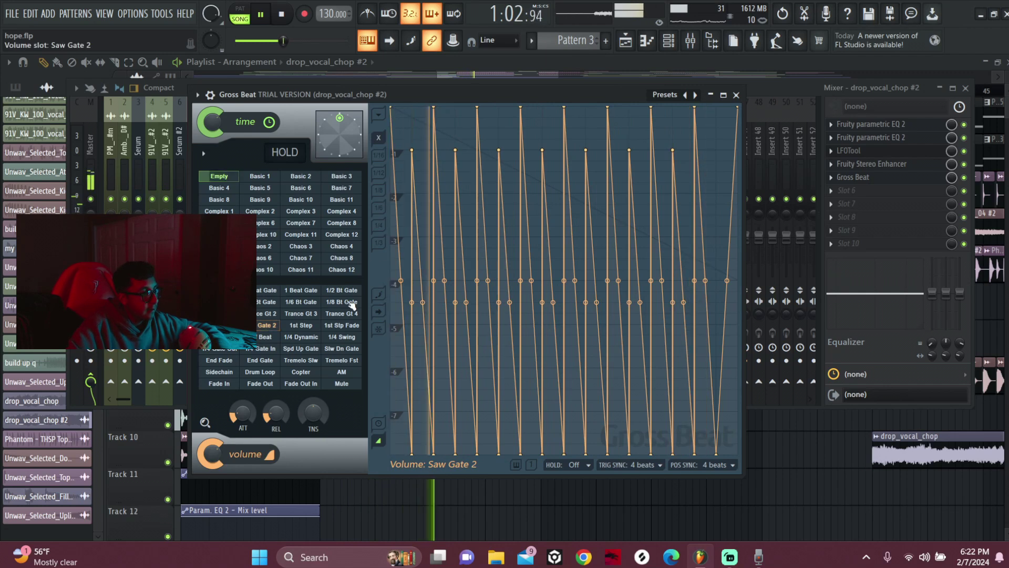
key(space)
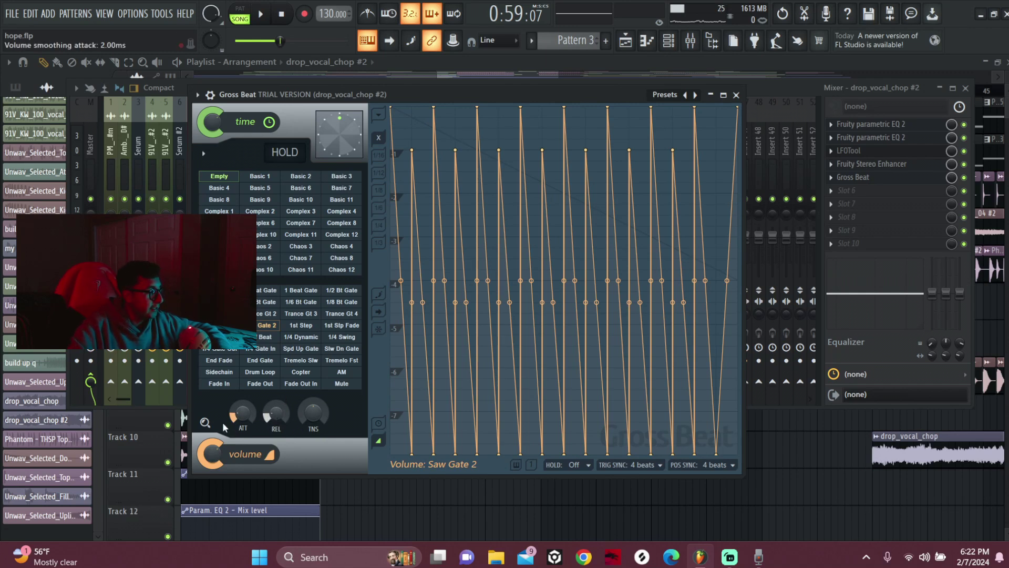
Step: Raise Gross Beat's volume smoothing attack and release while auditioning the vocal chop
key(space)
drag(244, 424, 242, 421)
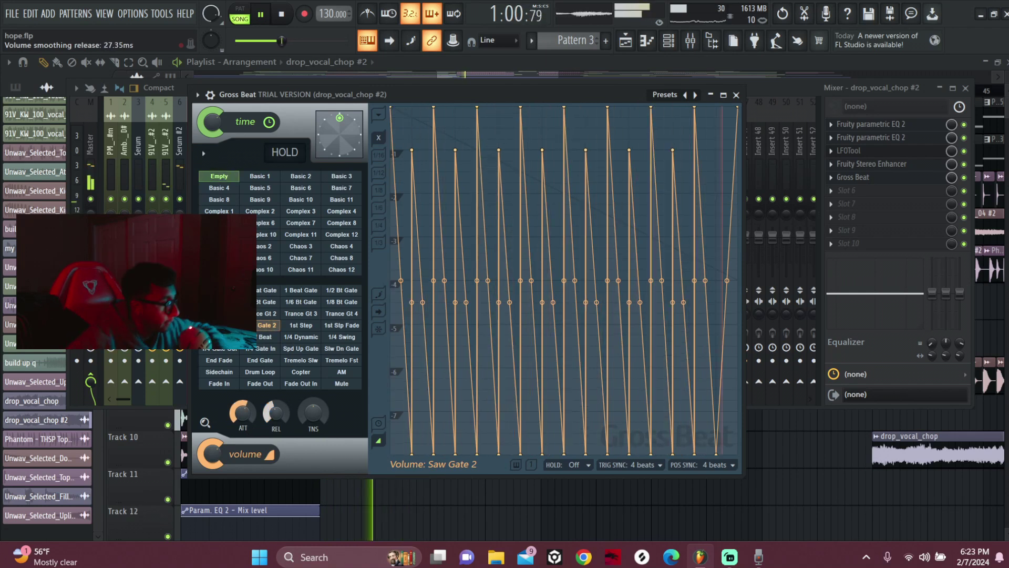
drag(276, 414, 276, 411)
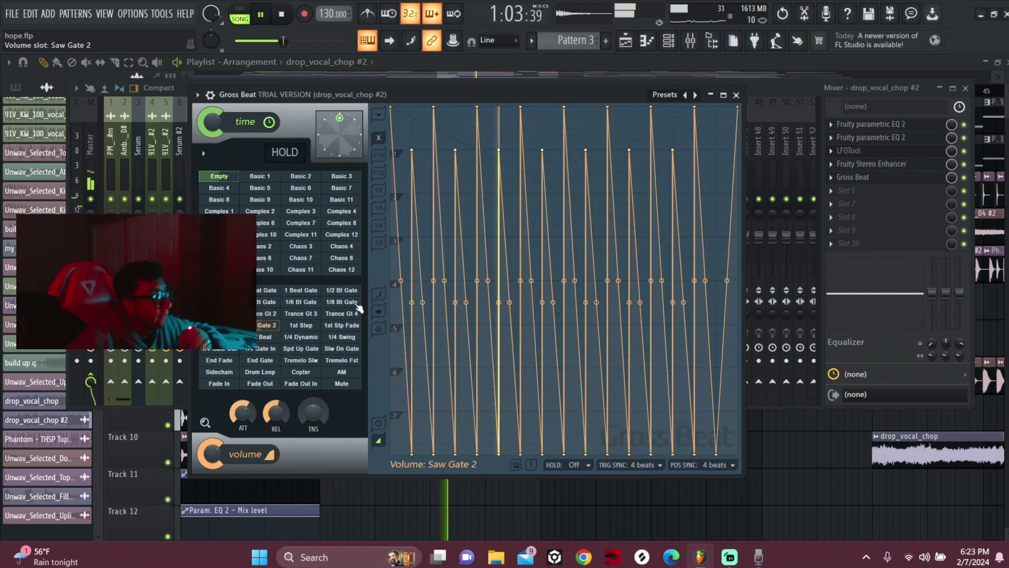
key(space)
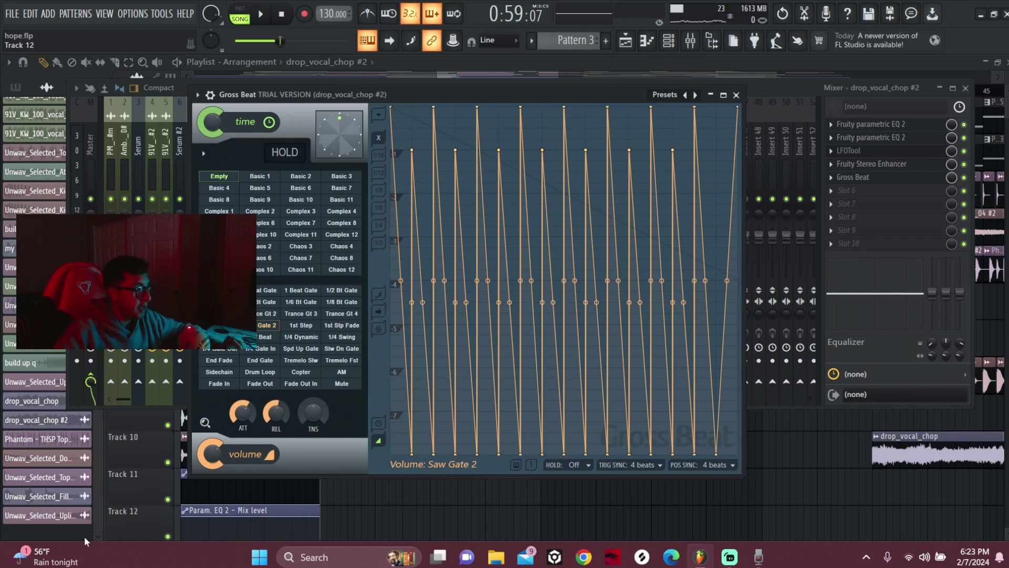
Step: Add OTT in slot 6 of the vocal chop's mixer track and set its upward strength to 27% during playback
click(626, 45)
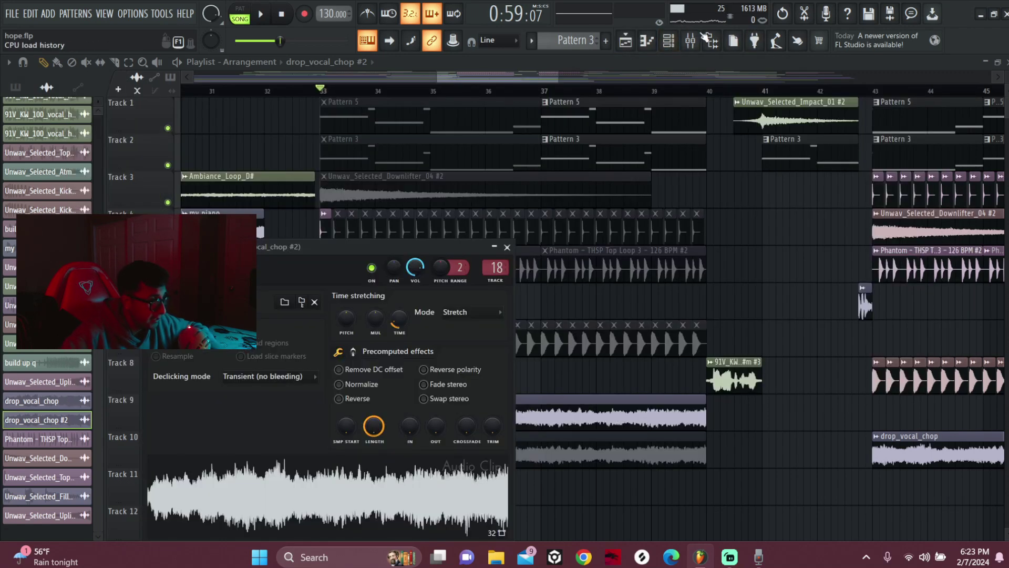
click(692, 43)
key(space)
key(space)
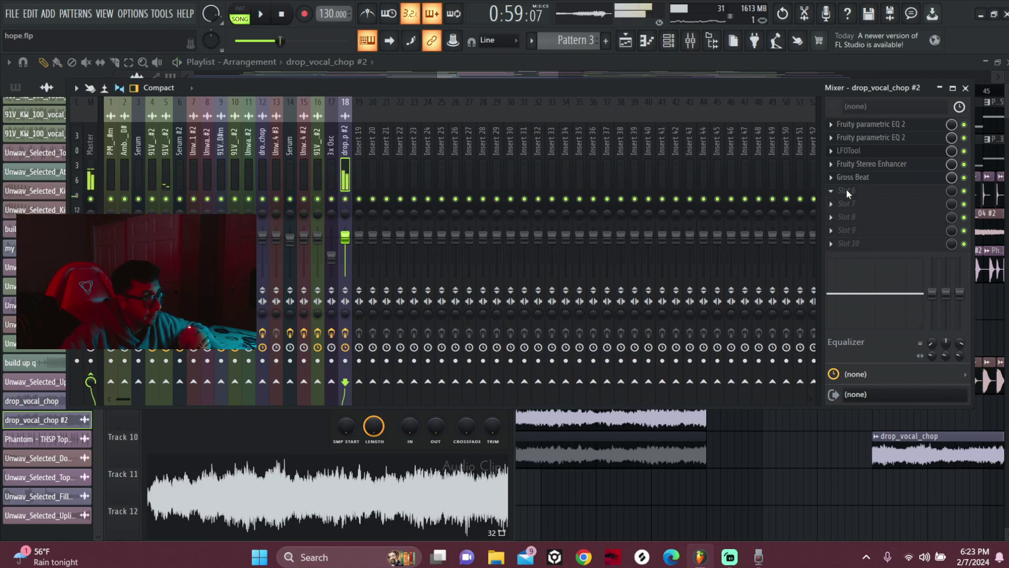
click(846, 190)
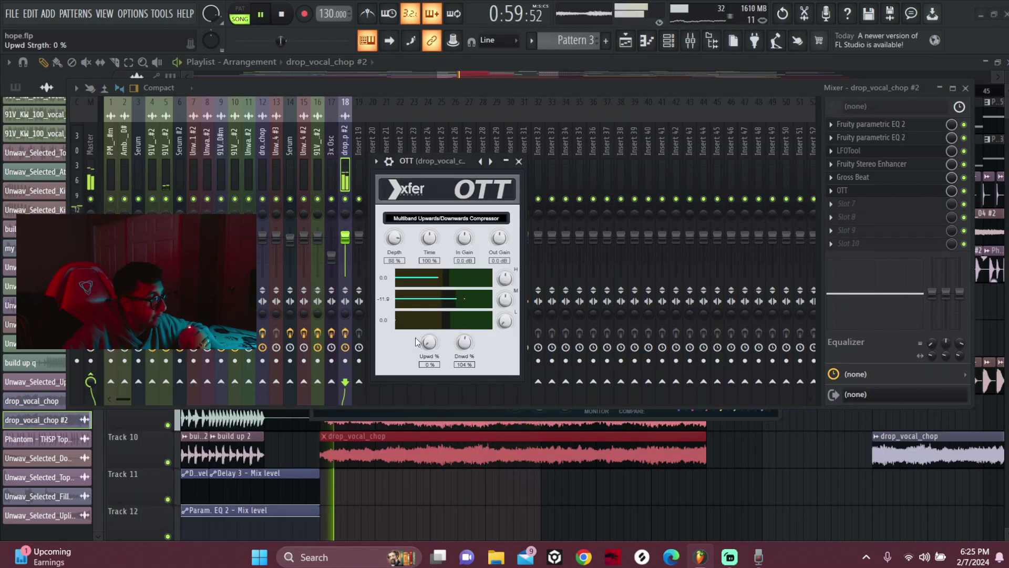
drag(416, 342, 416, 323)
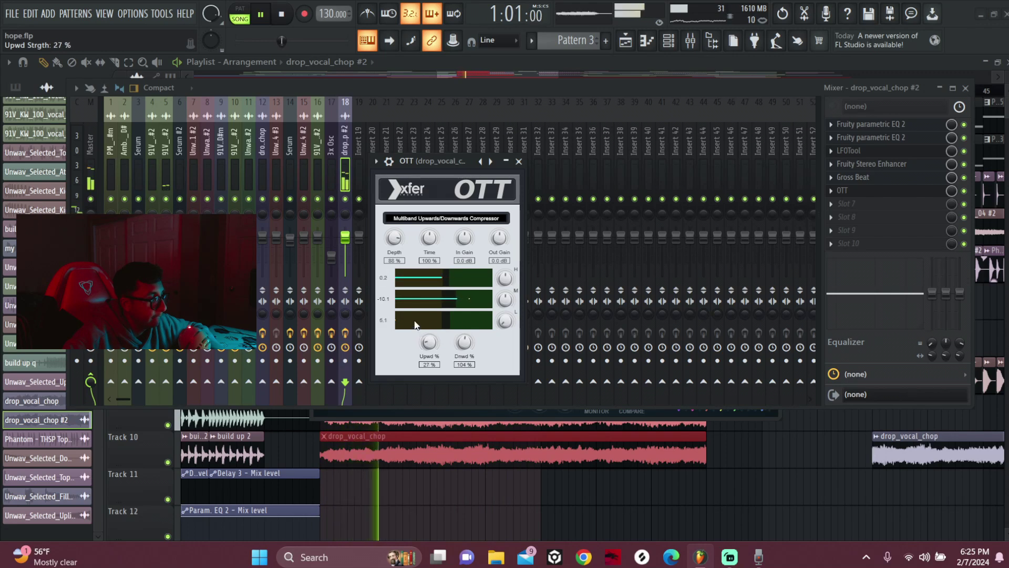
click(630, 41)
key(space)
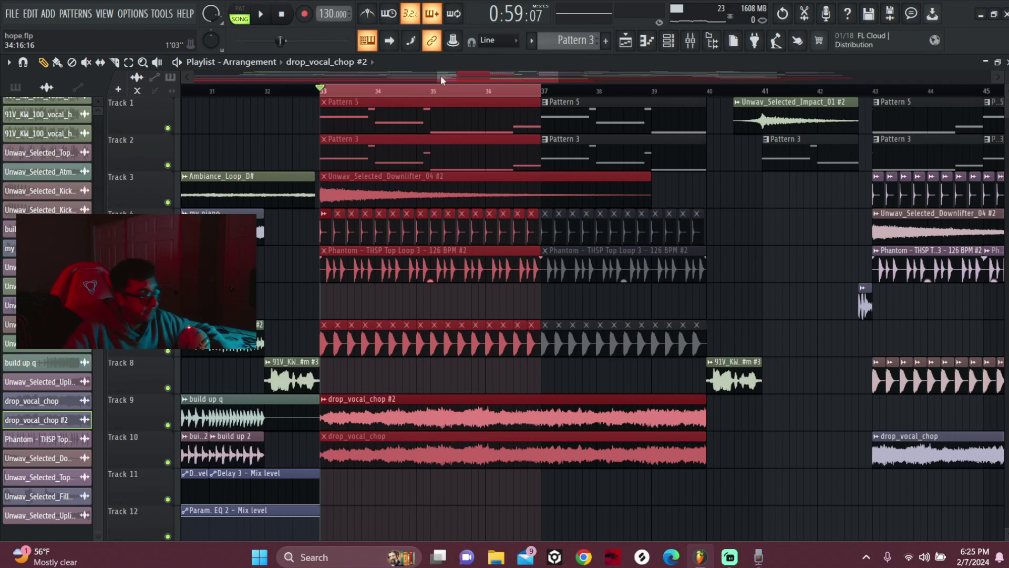
Step: Compare the vocal chop with its whole effect chain bypassed and enabled, and check OTT's downward setting
click(692, 41)
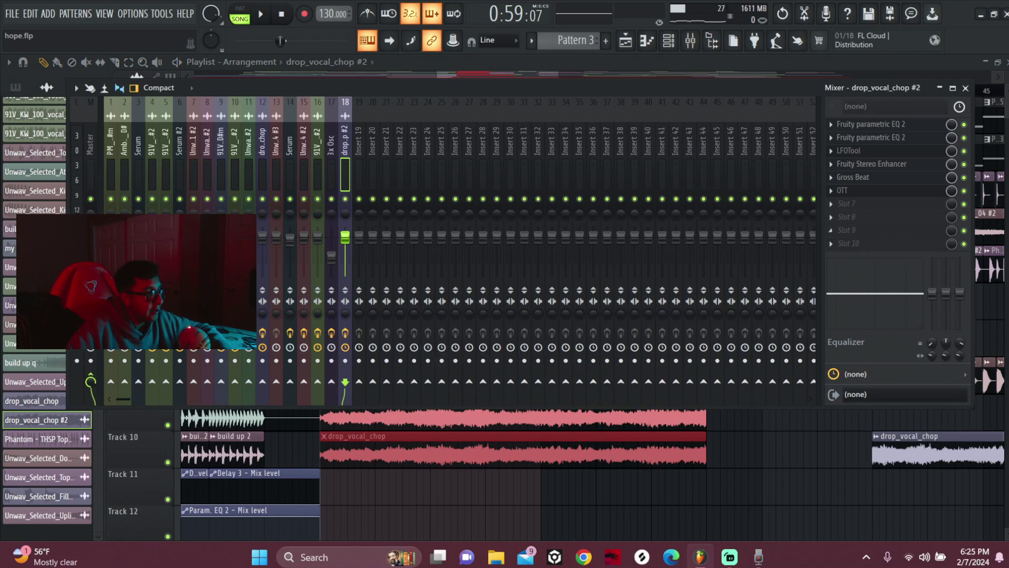
right_click(967, 193)
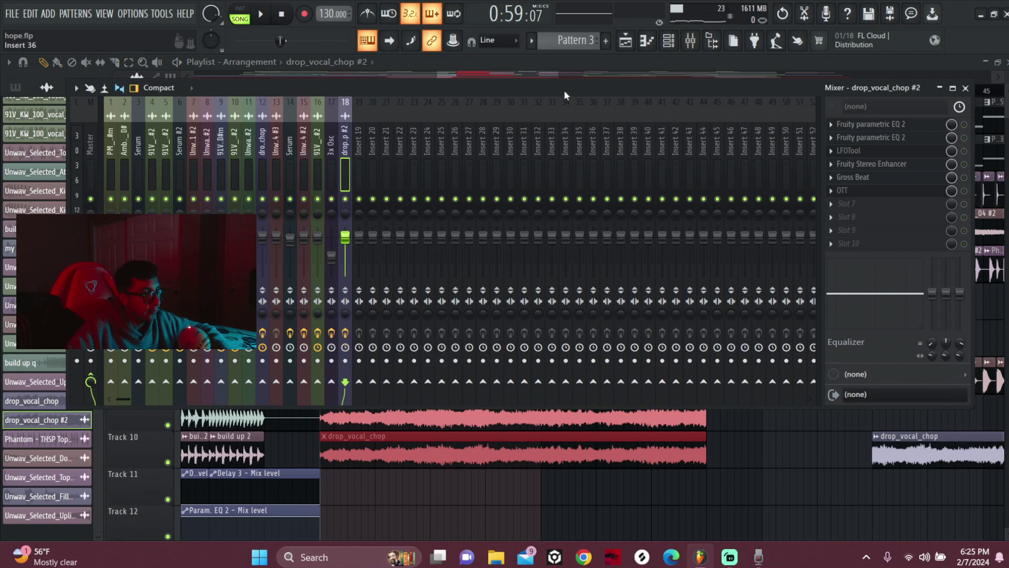
key(space)
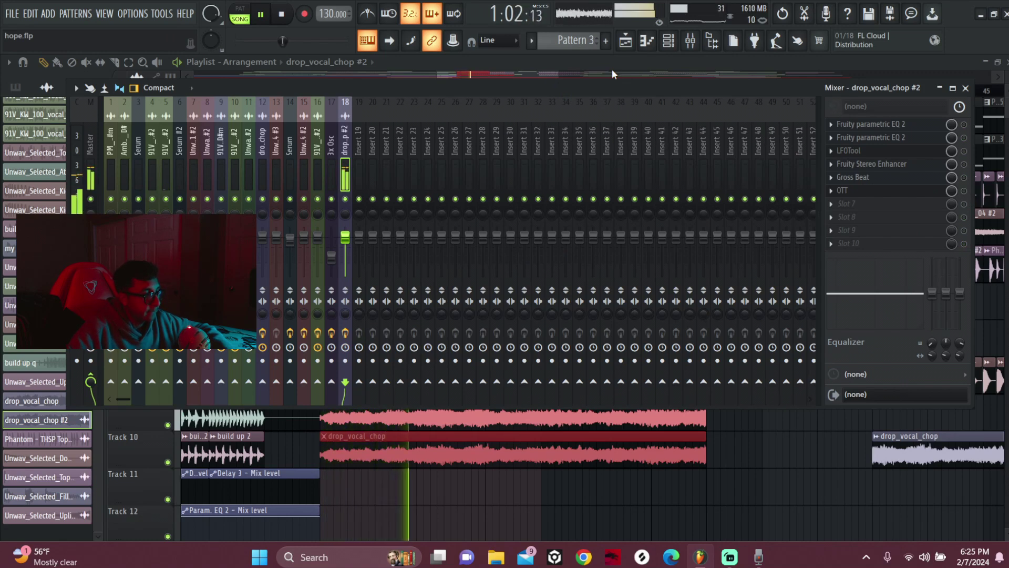
key(space)
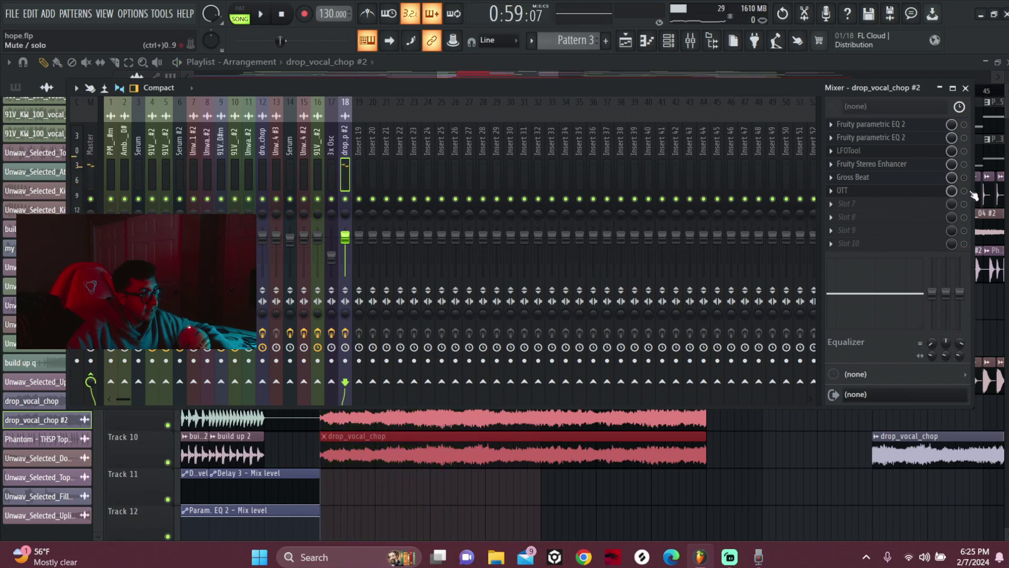
key(space)
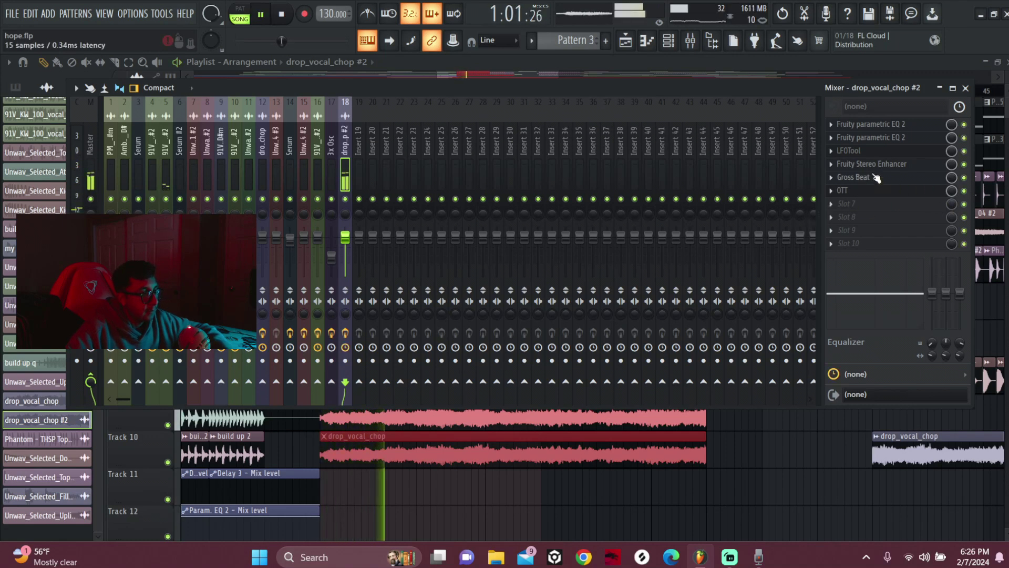
click(854, 191)
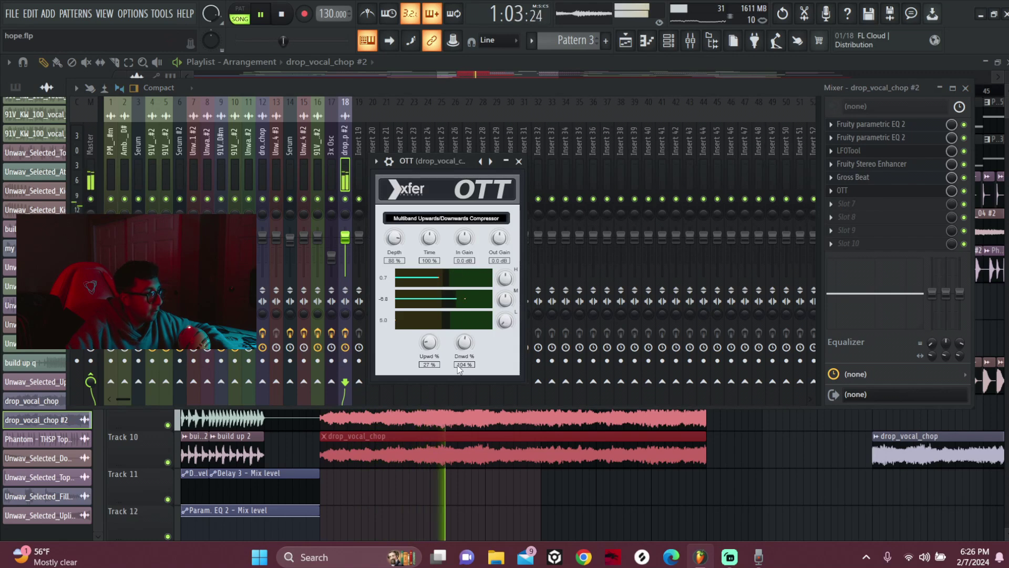
drag(464, 363, 461, 362)
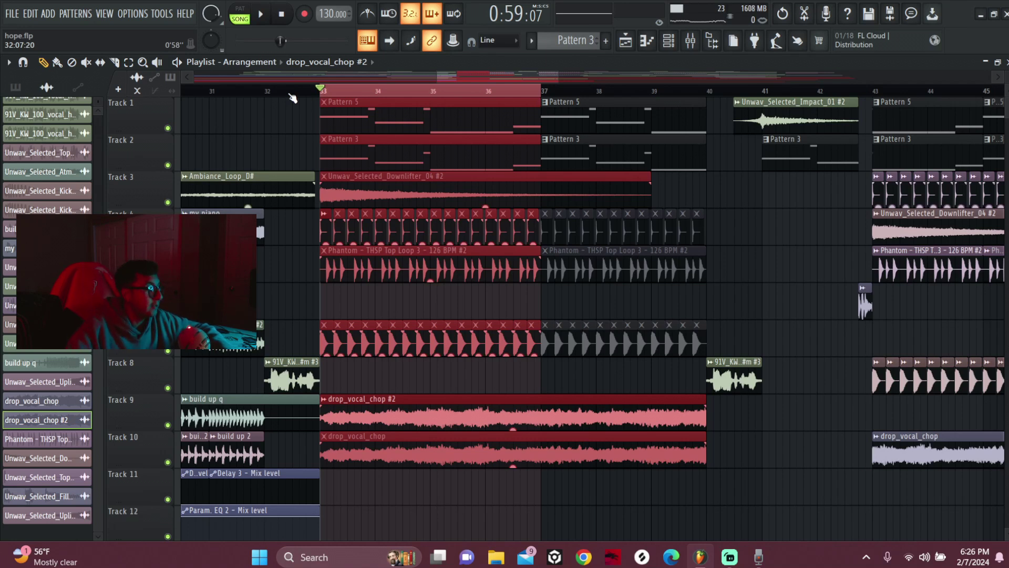
Step: Clear the time selection and unmute the drop's clips on Tracks 1 to 5 and Track 7 between bars 33 and 40
click(286, 91)
key(ctrl+d)
scroll(287, 93, down, 3)
click(243, 88)
click(86, 62)
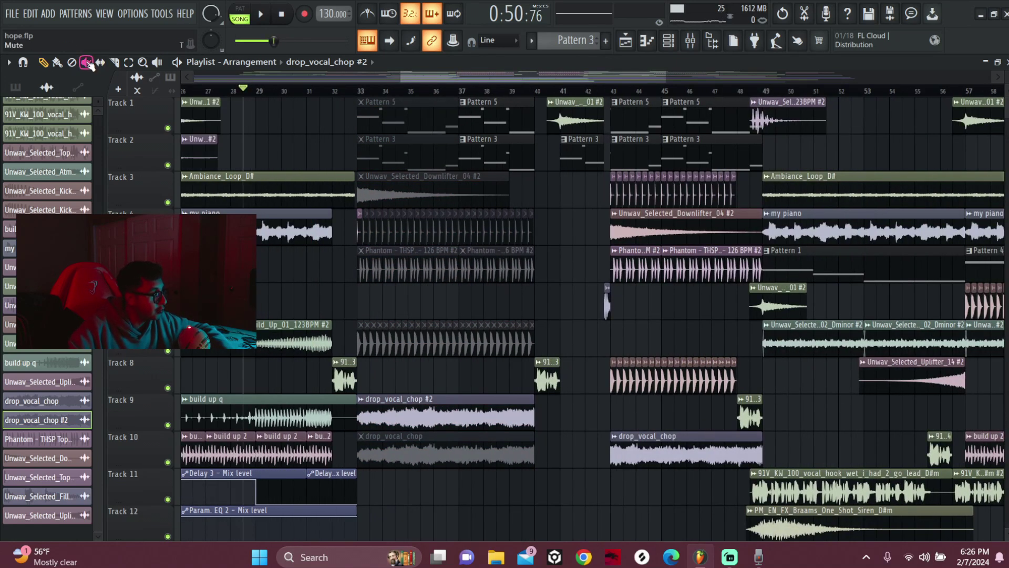
click(379, 124)
mouse_move(379, 124)
mouse_down()
mouse_move(395, 187)
mouse_move(389, 226)
mouse_move(368, 227)
mouse_move(531, 258)
mouse_move(531, 231)
mouse_move(345, 278)
mouse_up()
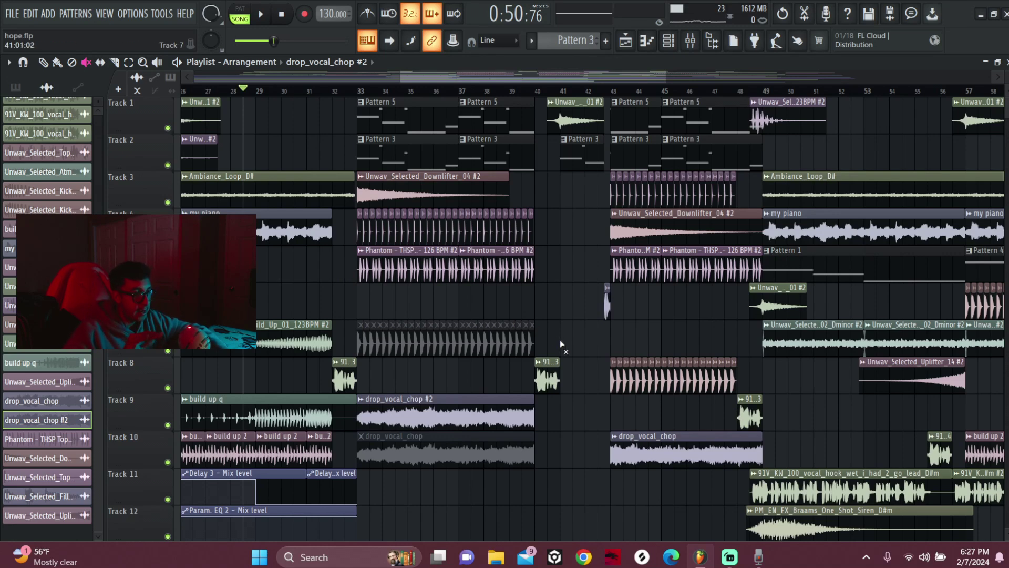
drag(560, 340, 347, 337)
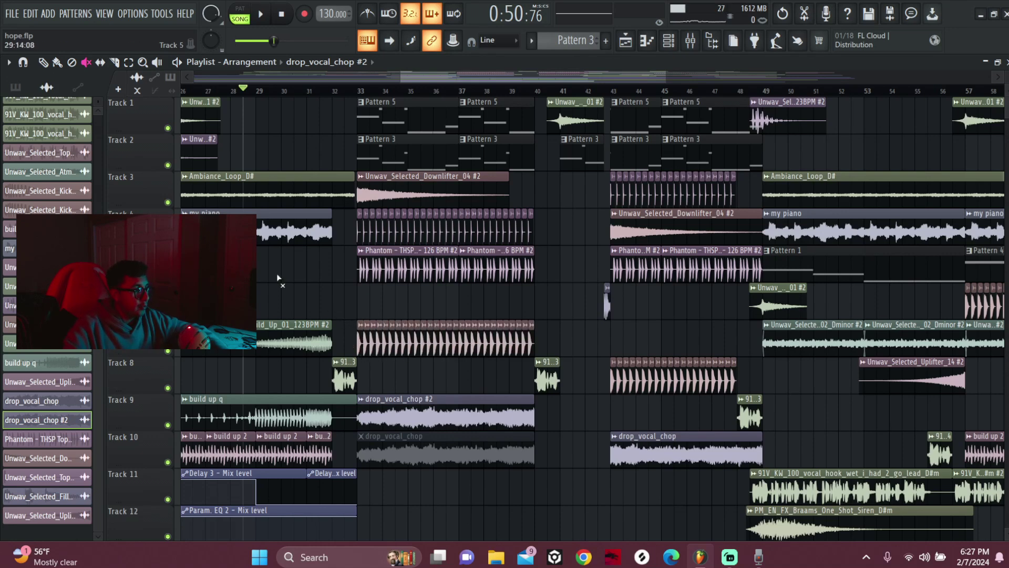
click(43, 62)
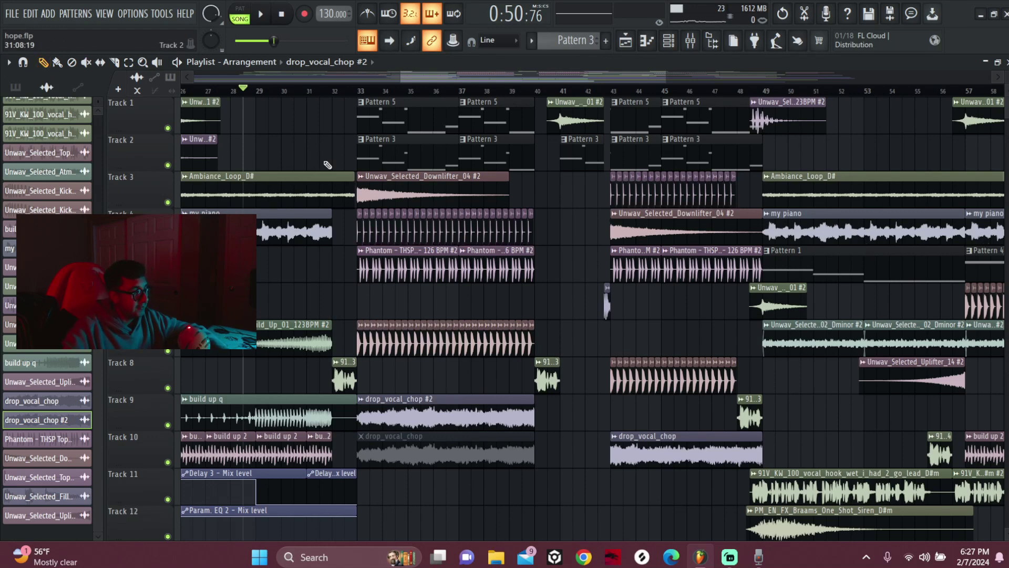
Step: Play the arrangement from the build-up around bar 25 into the drop to hear the vocal chop in the full mix
click(257, 92)
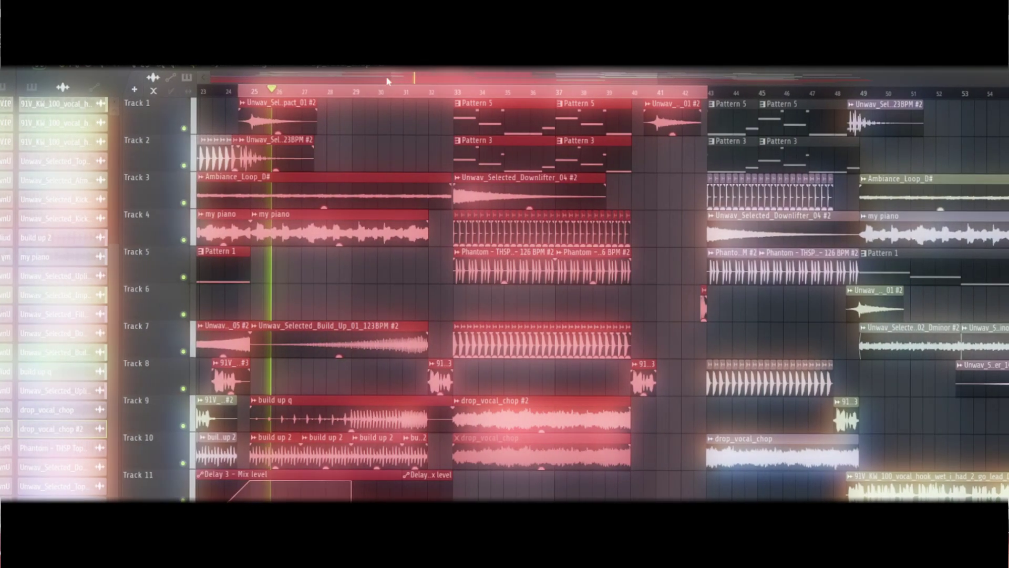
drag(521, 83, 507, 84)
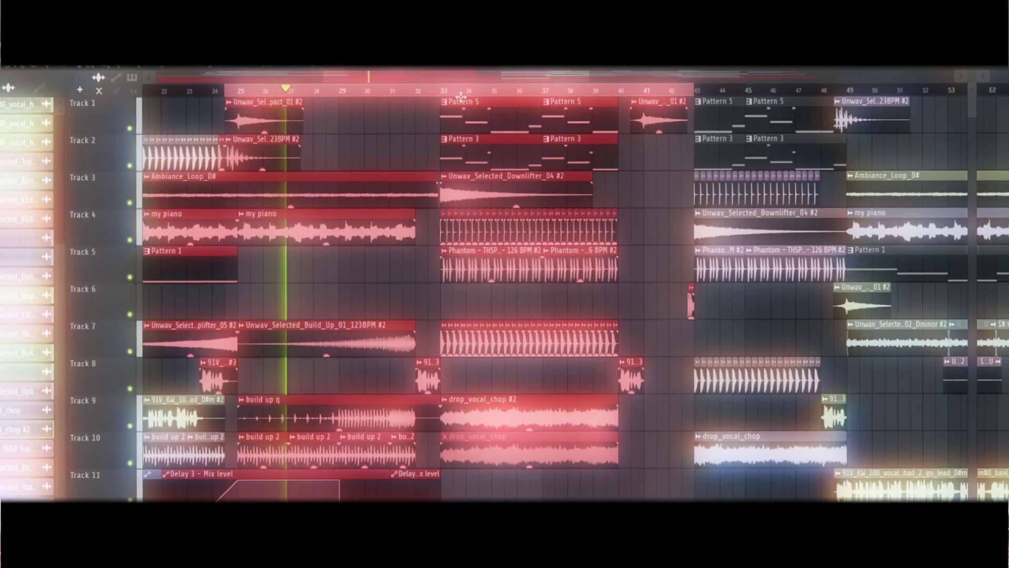
scroll(502, 98, down, 2)
scroll(499, 126, down, 1)
scroll(472, 303, up, 1)
scroll(456, 301, up, 1)
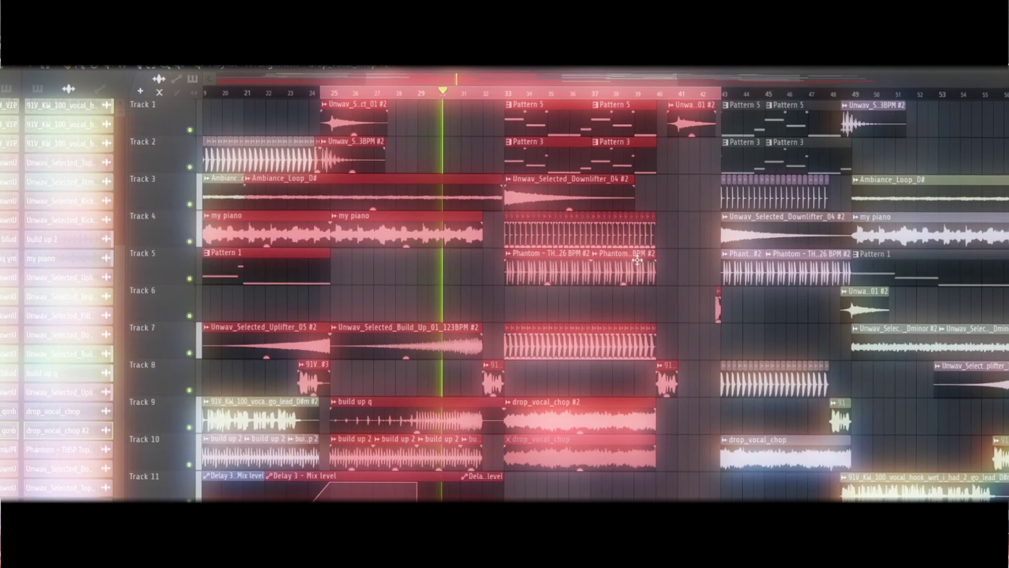
scroll(586, 100, down, 1)
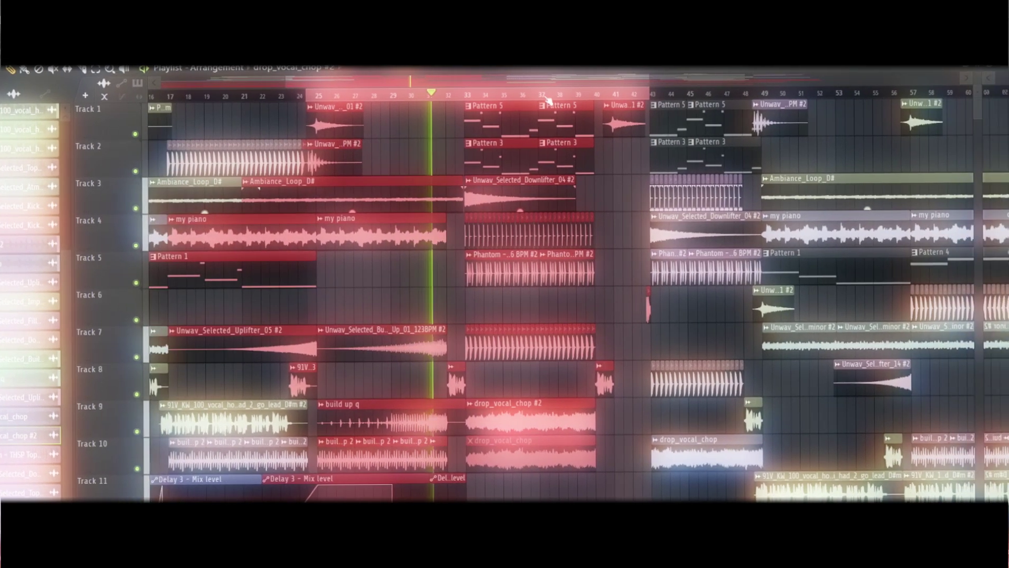
scroll(584, 100, up, 2)
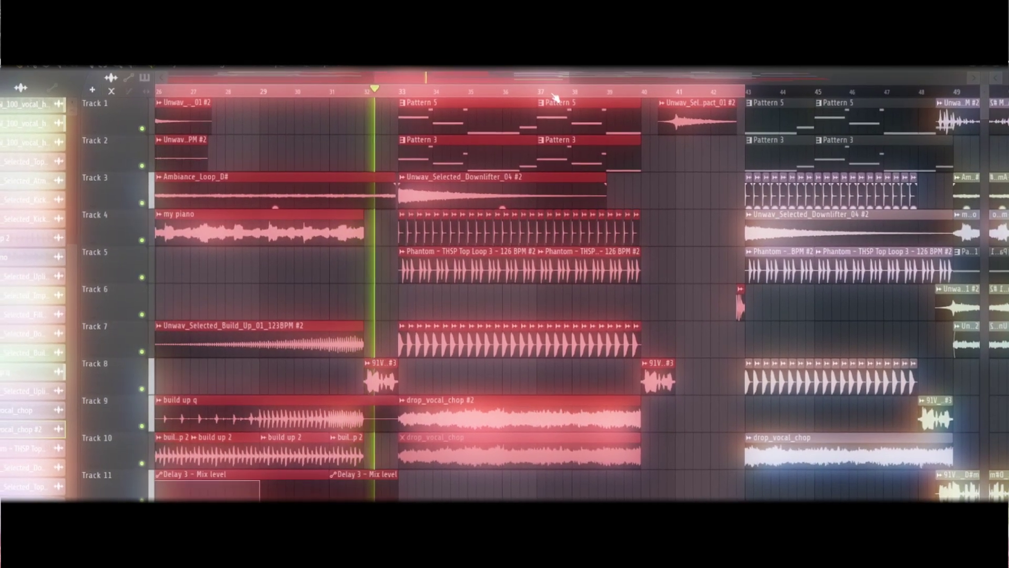
scroll(558, 94, down, 2)
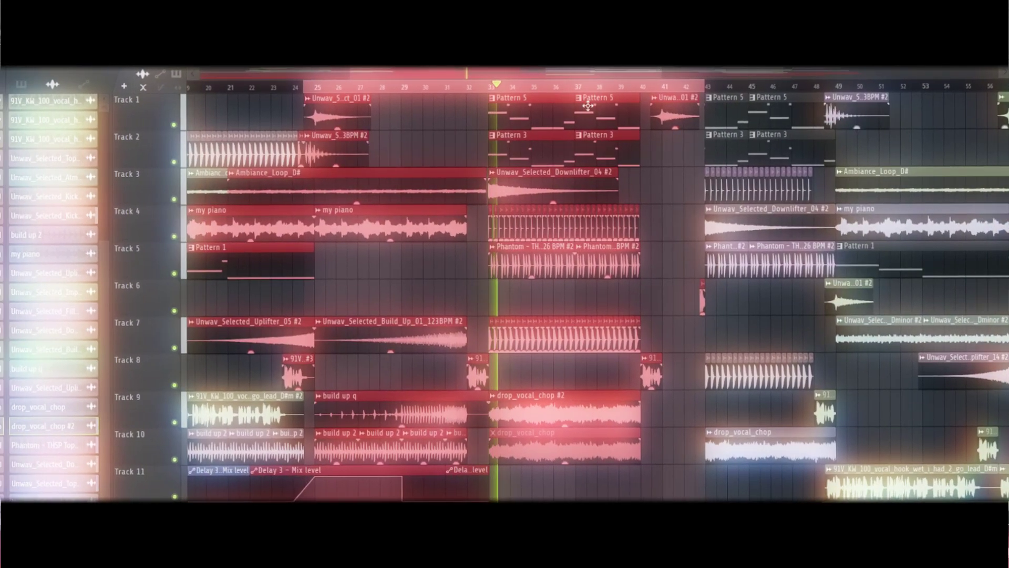